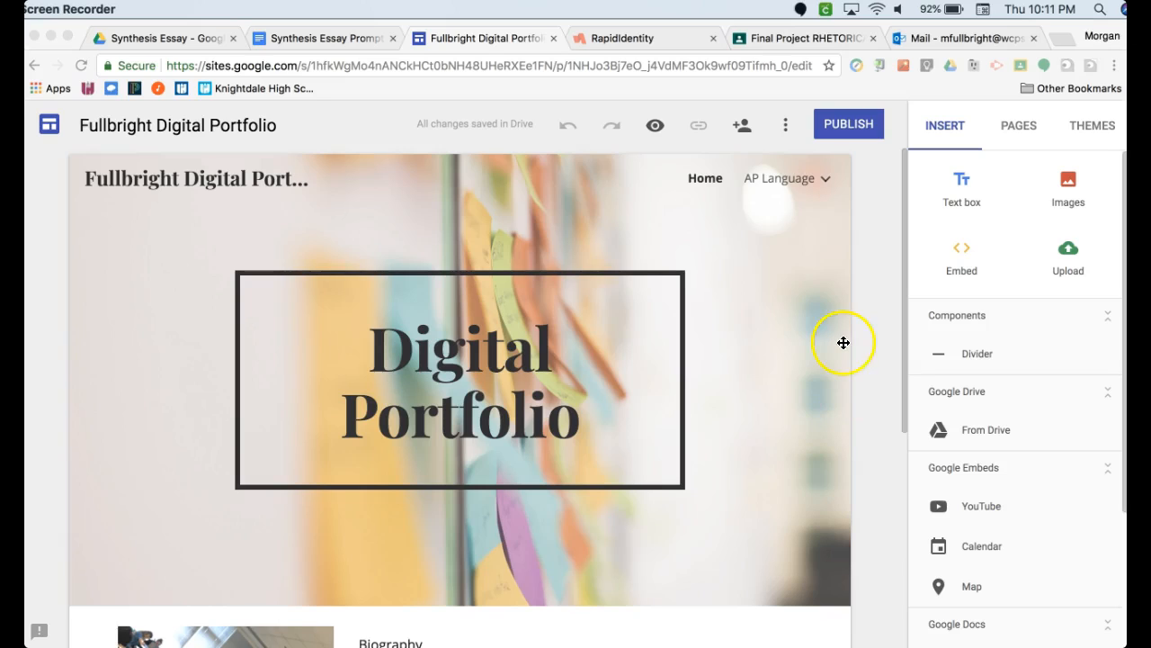
- Open the Final Project page nested under AP Language
left_click(824, 184)
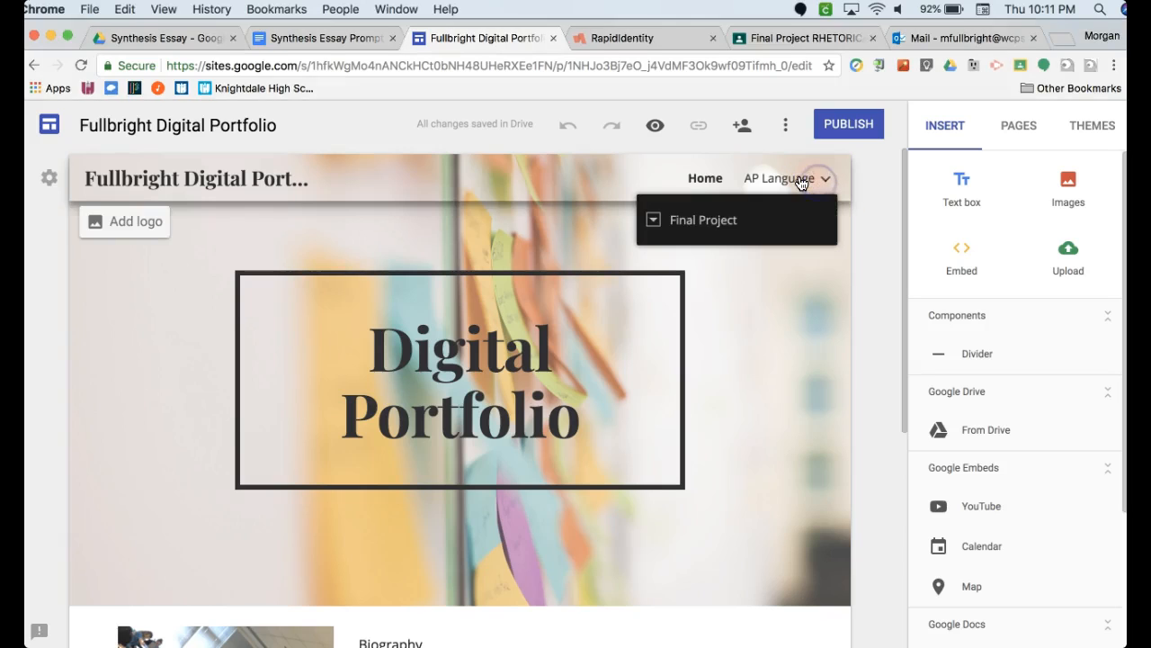
left_click(724, 222)
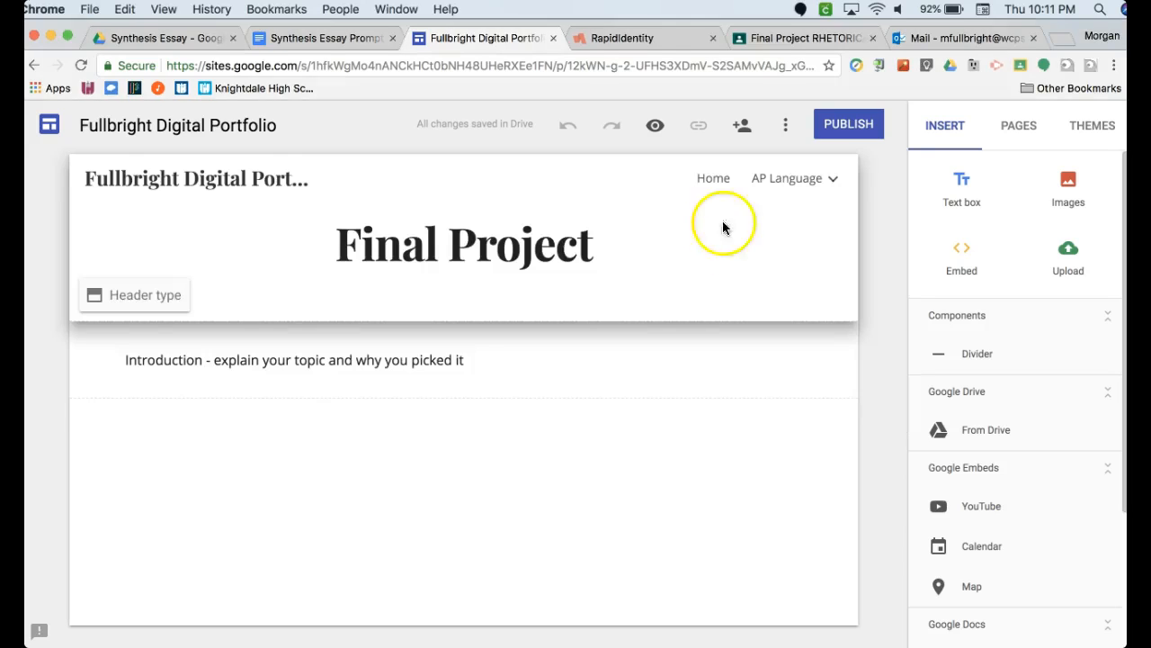
left_click(363, 361)
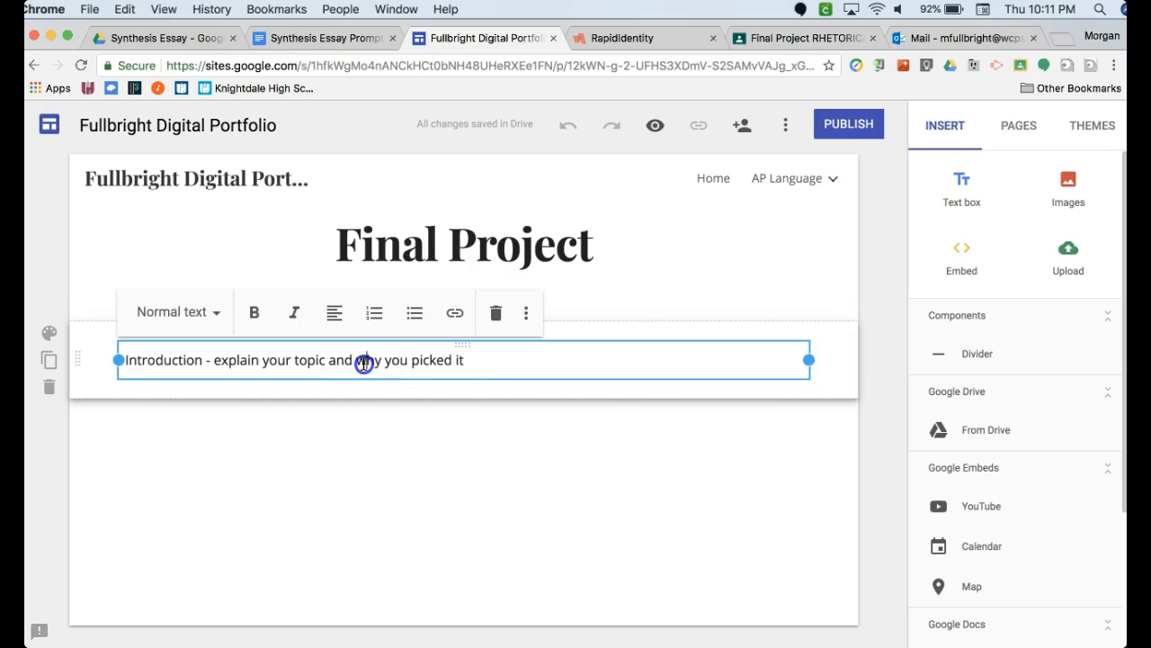
left_click(474, 360)
left_click_drag(464, 359, 166, 343)
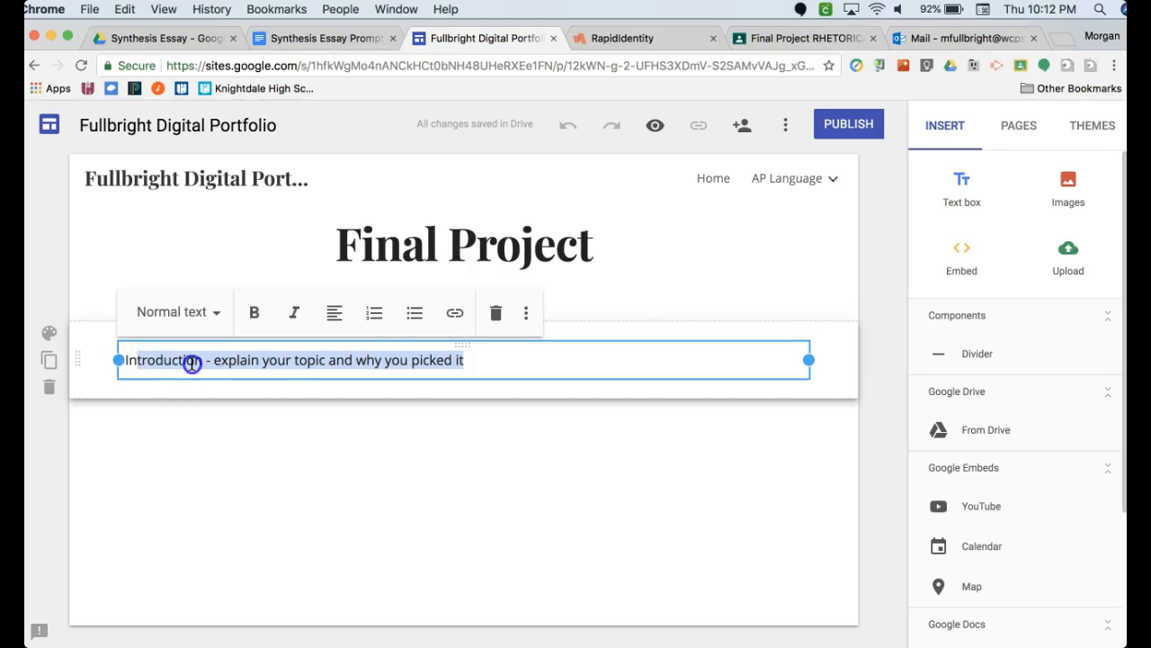
left_click(198, 361)
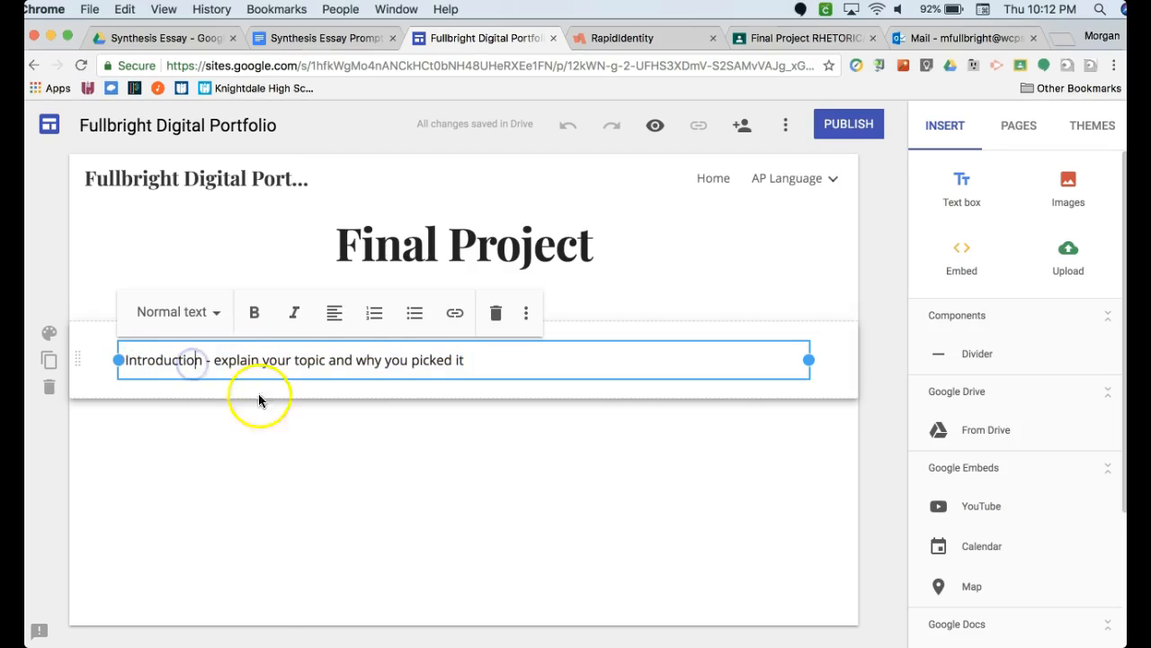
left_click(351, 450)
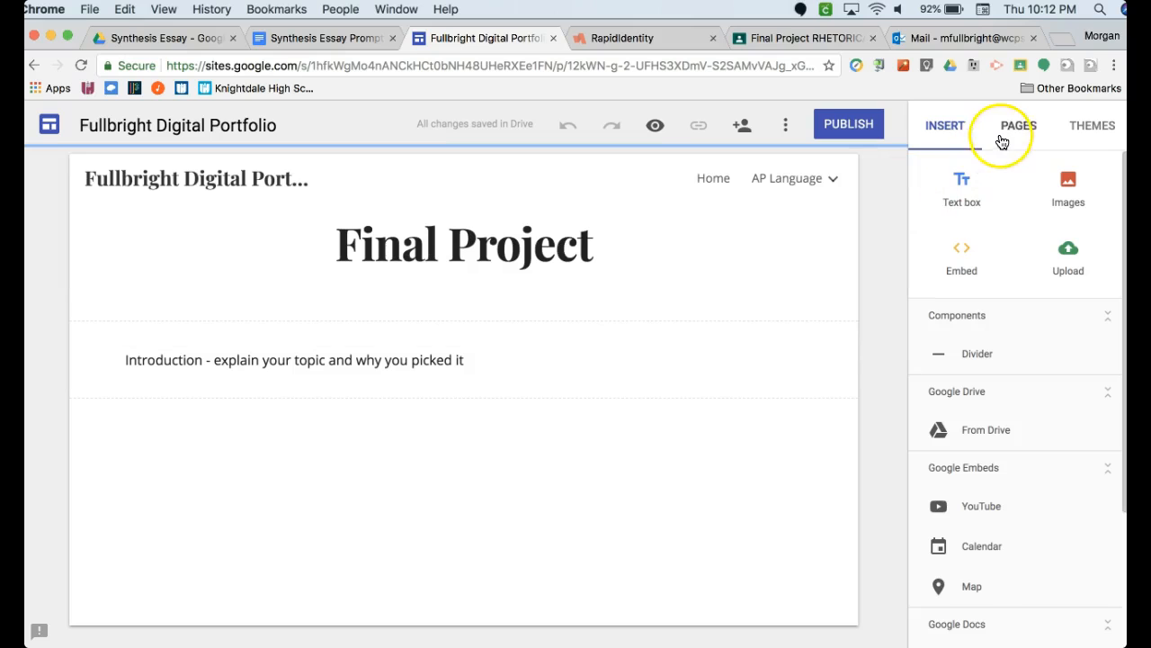
- Add a text box below the introduction containing the bold heading "Table of Contents"
left_click(960, 186)
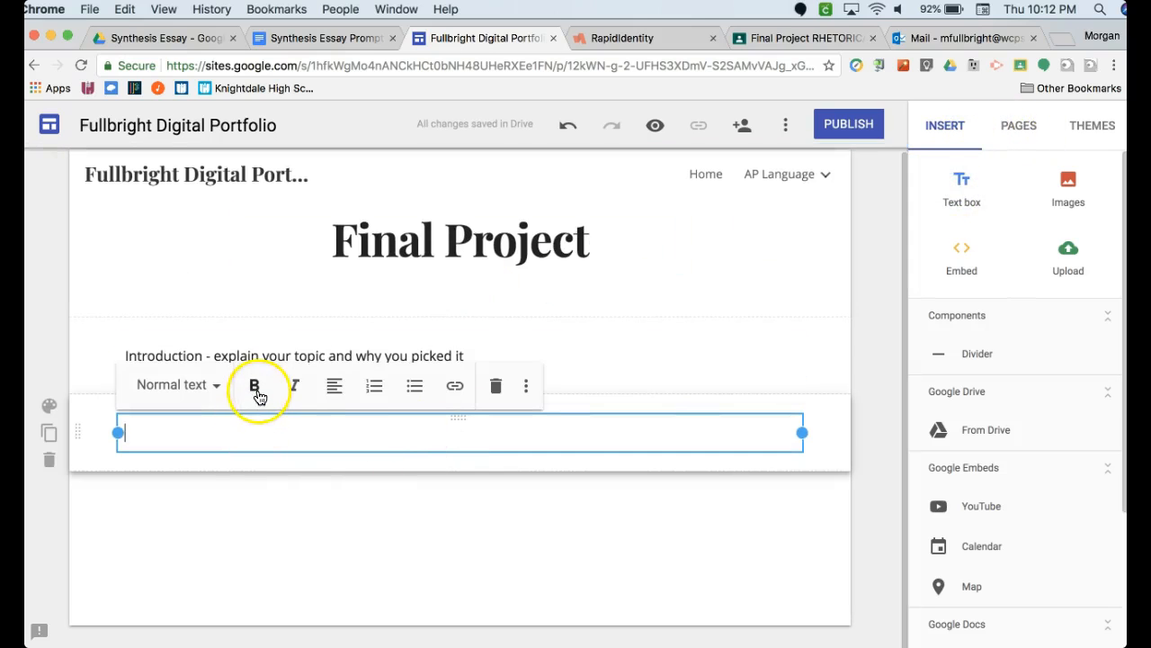
left_click(256, 392)
left_click(357, 439)
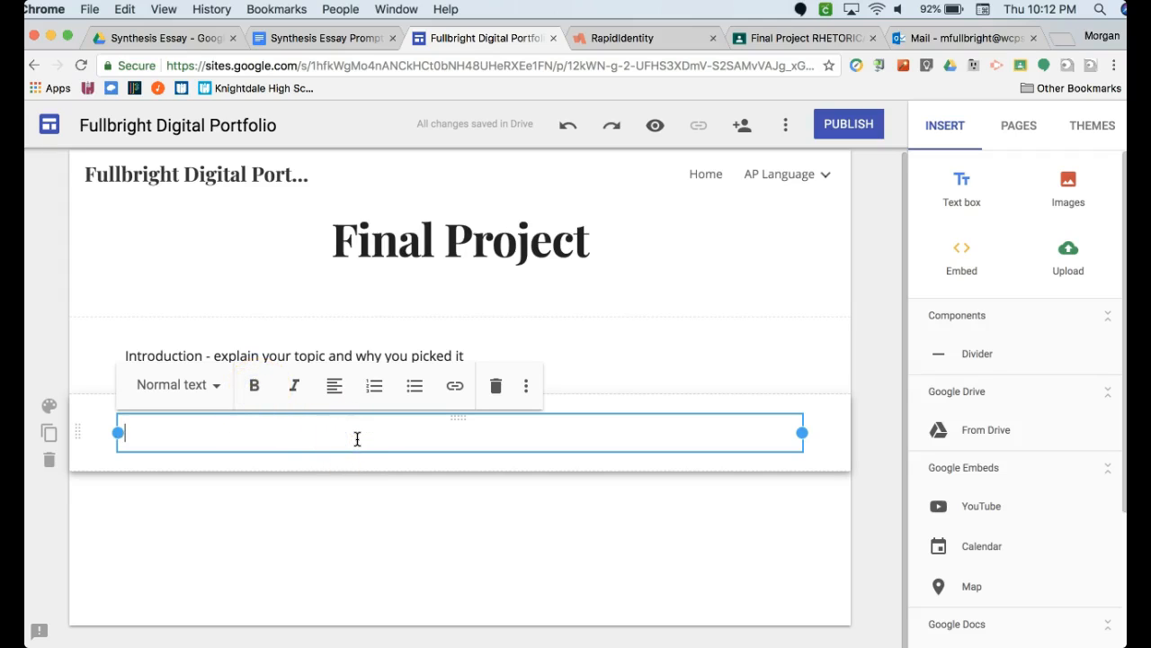
type("Table of Contents")
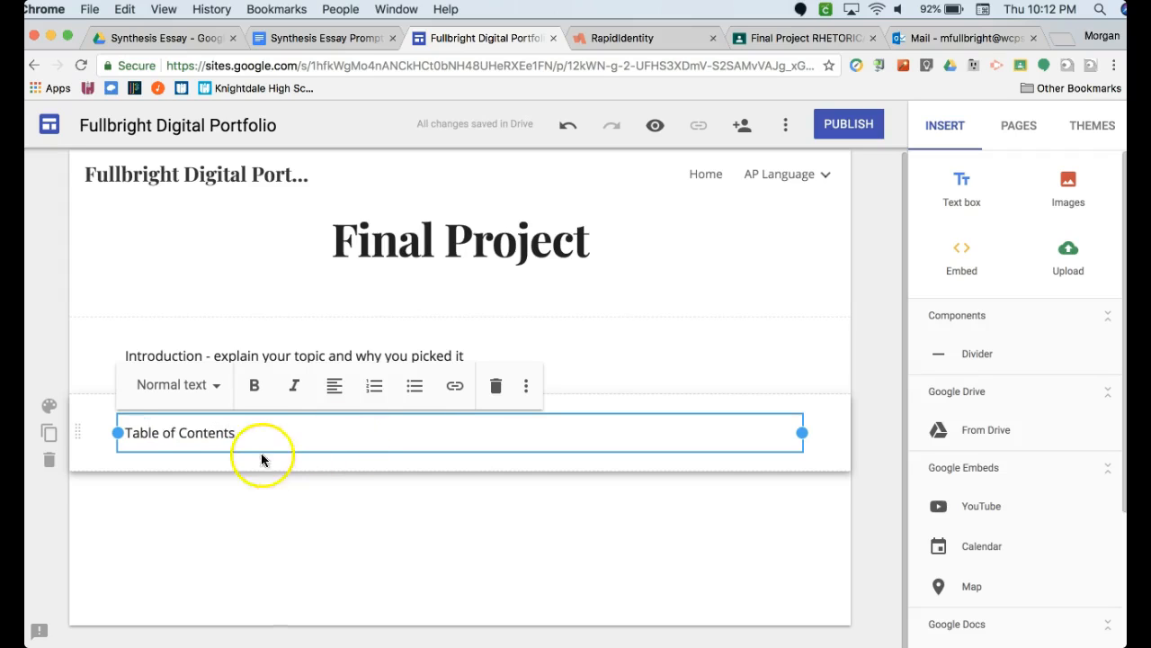
left_click_drag(237, 433, 108, 433)
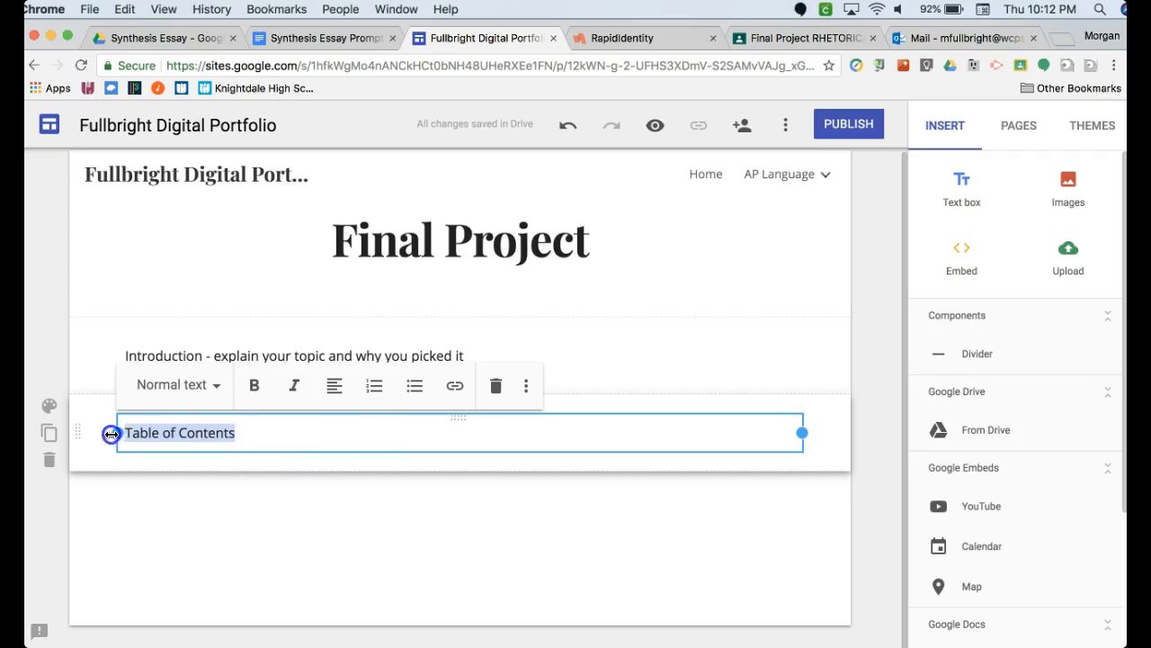
left_click(255, 385)
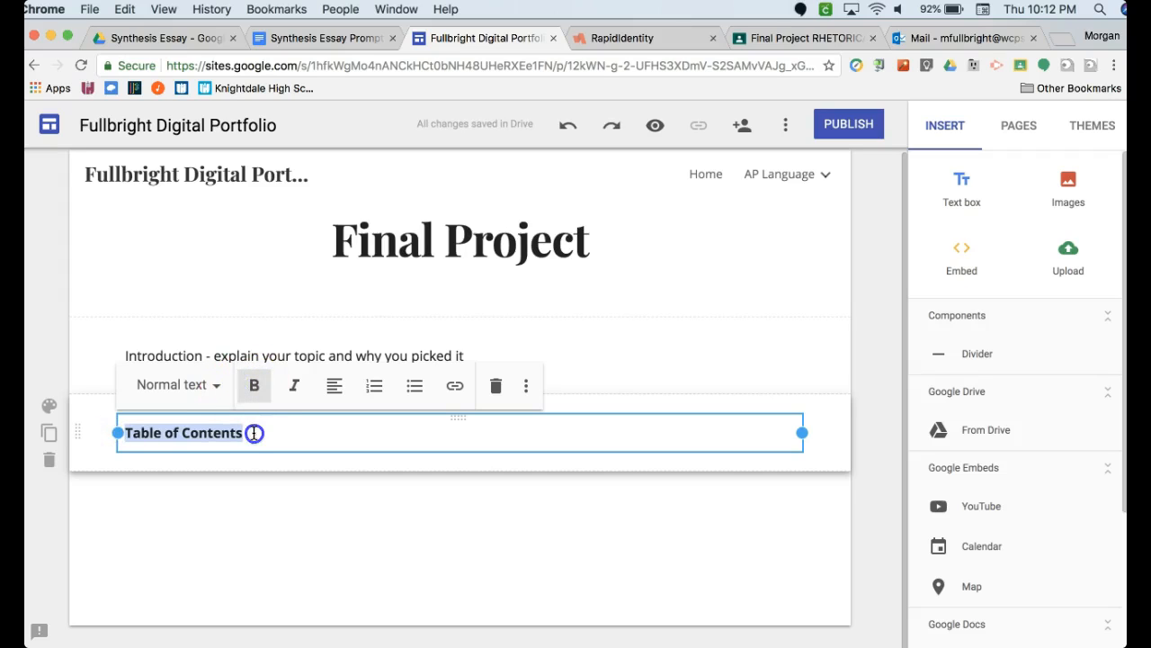
left_click(254, 433)
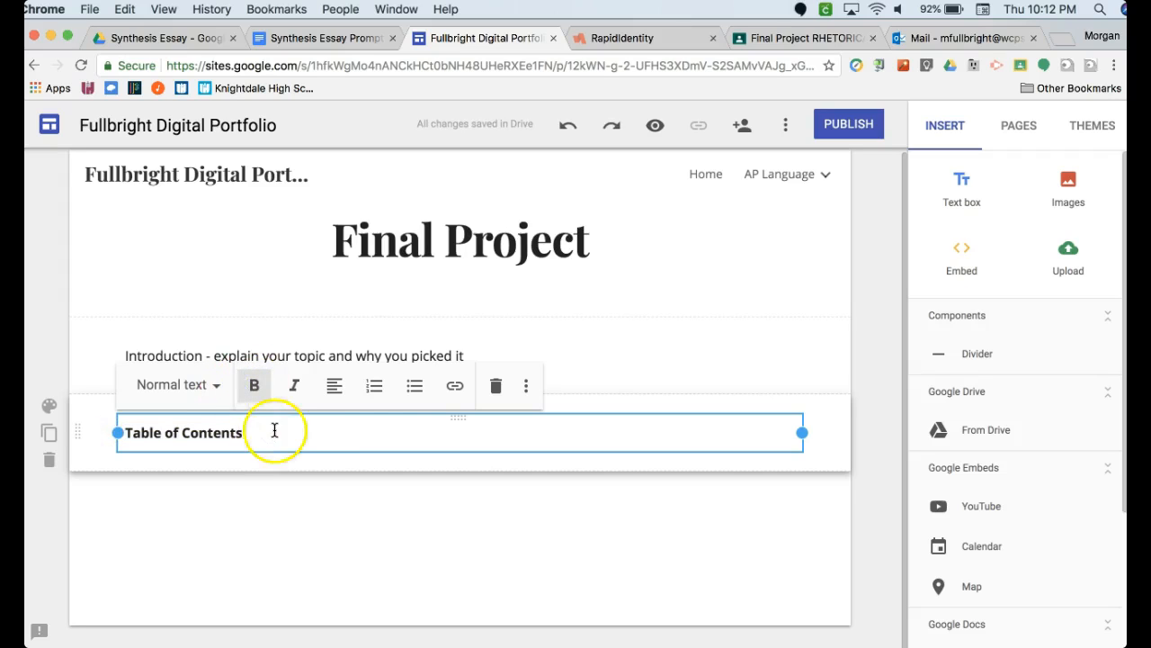
- Start a bulleted list on a new line beneath the Table of Contents heading
left_click(414, 387)
left_click(414, 387)
key("Return")
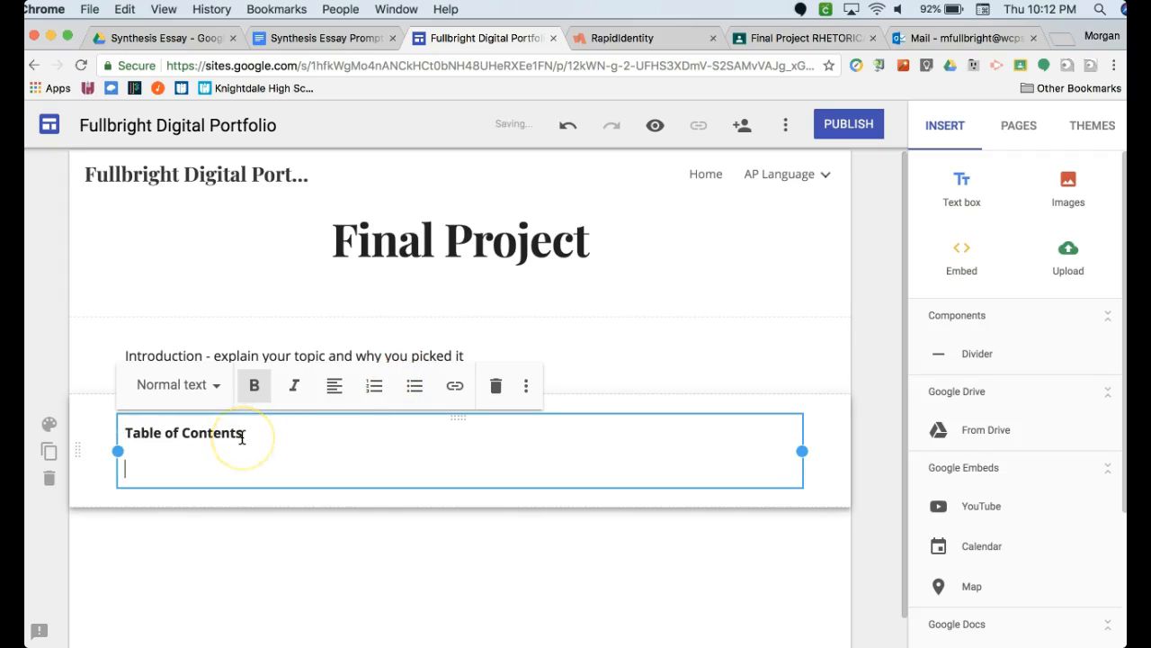
key("super+b")
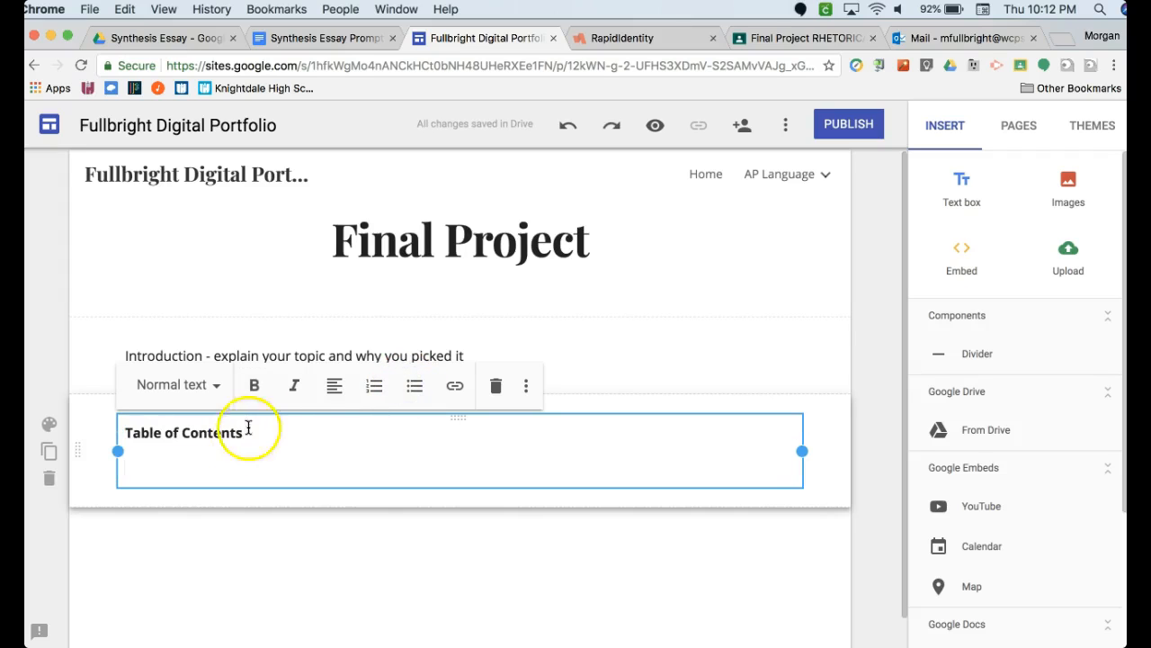
left_click(415, 387)
left_click(752, 542)
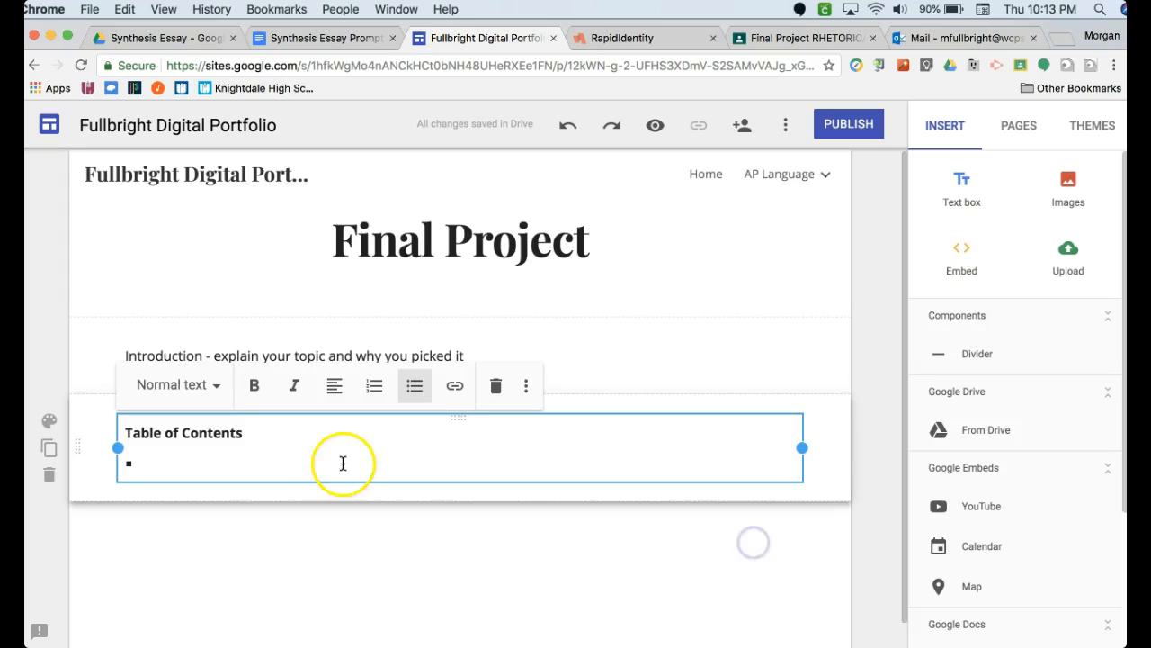
left_click(309, 459)
key("super+b")
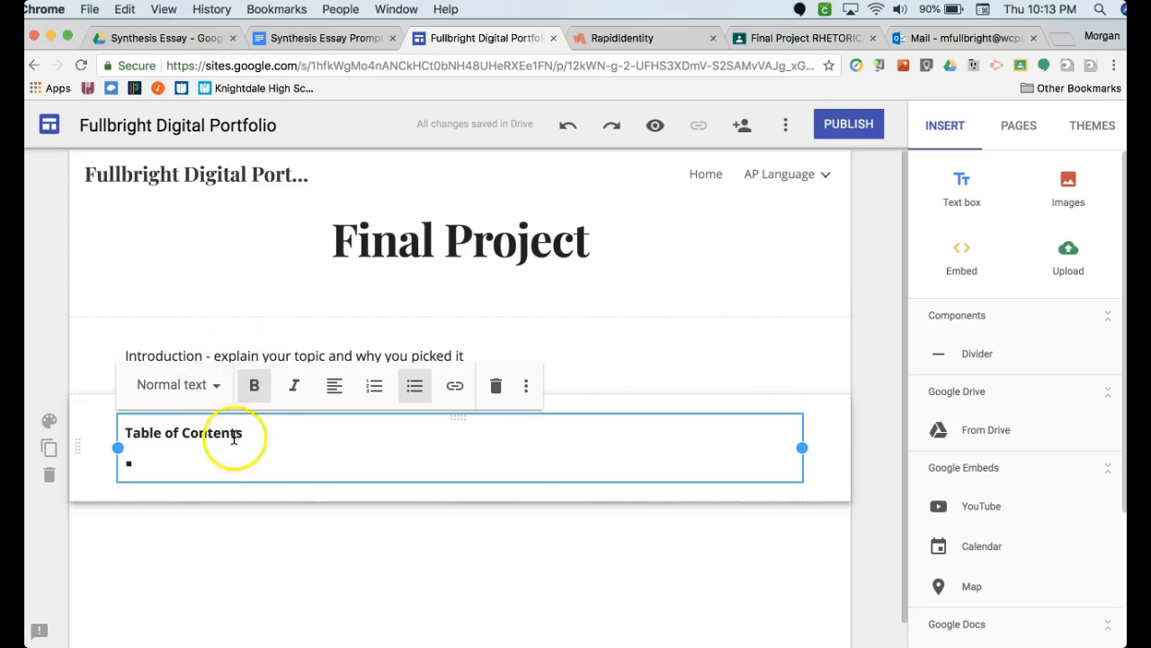
- Enter "Synthesis Essay" as the first bullet and make its text non-bold
type("Synt")
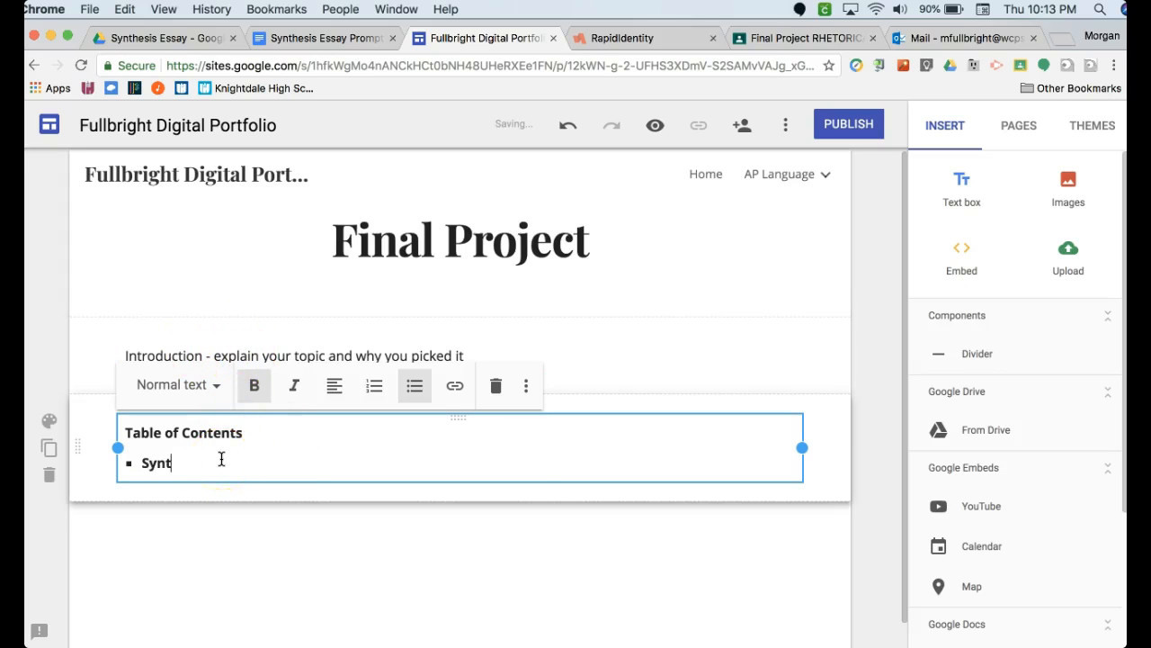
left_click(251, 393)
type("Synthesis Essay")
left_click_drag(245, 462, 135, 467)
left_click(255, 385)
left_click(252, 463)
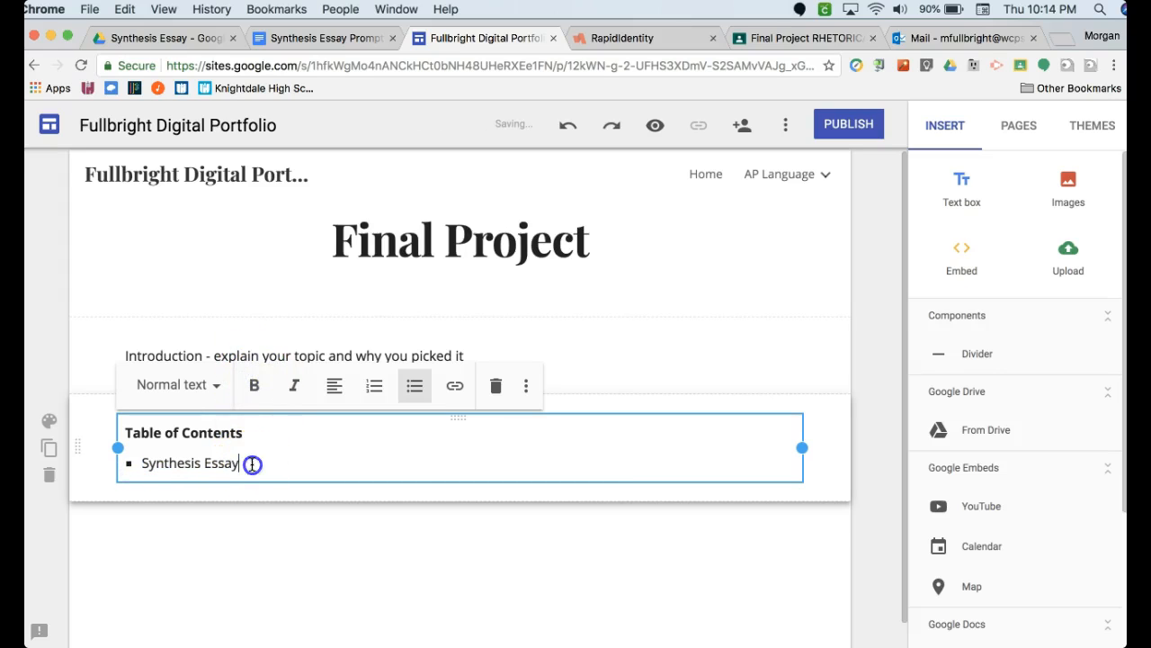
- Add the bullets "Rhetorical Analysis Essay", "Argument Essay", "Satire Essay", "Reflection", "Works Cited Page" and "Video" below the first one
key("Return")
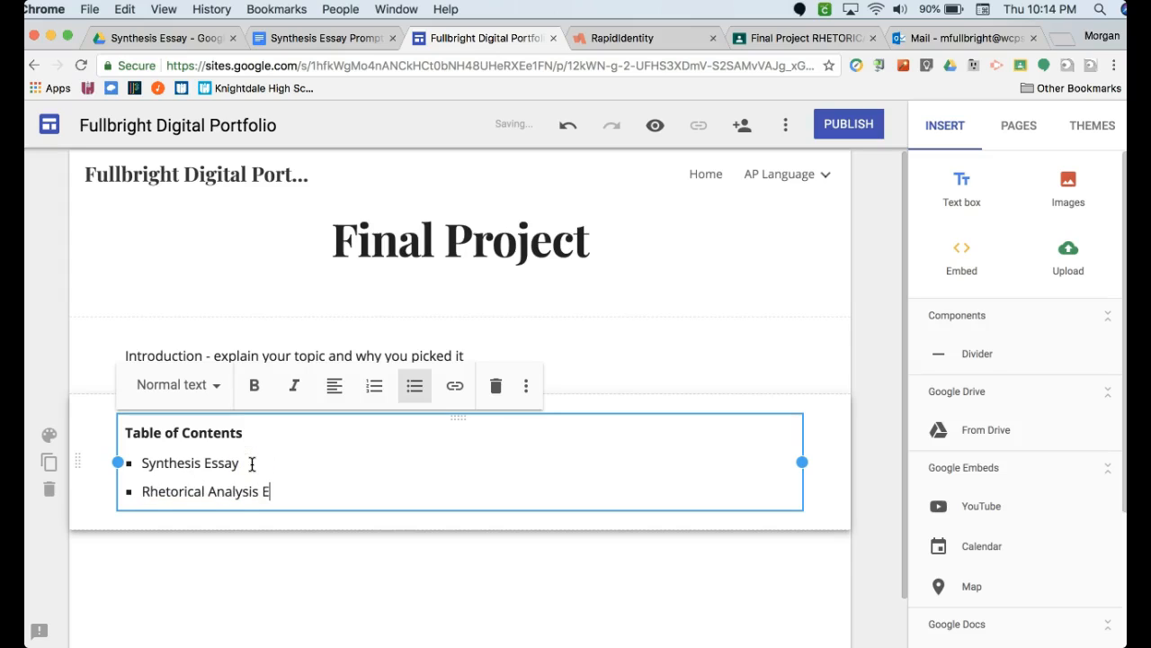
key("Return")
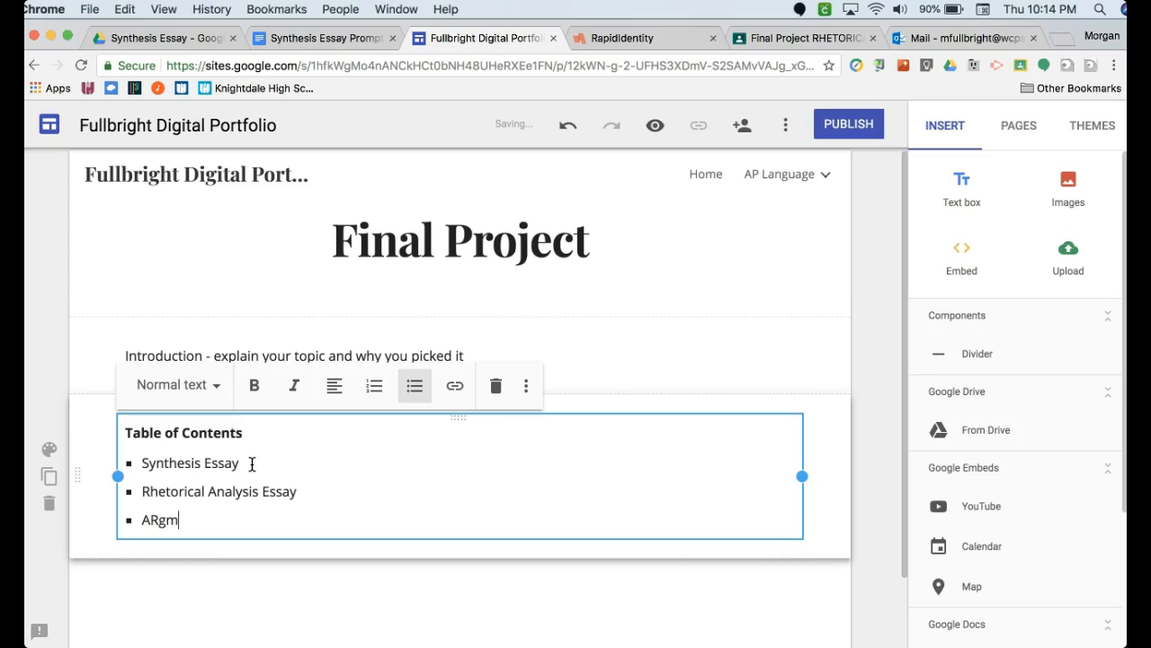
type("Argument Essay")
key("Return")
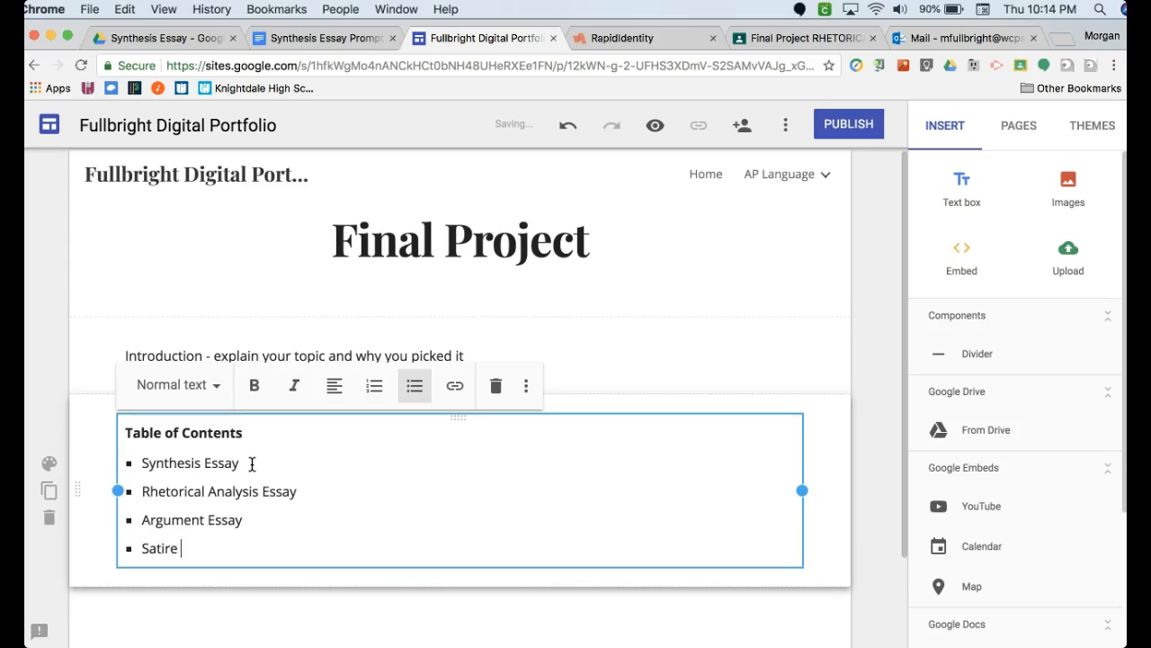
key("Return")
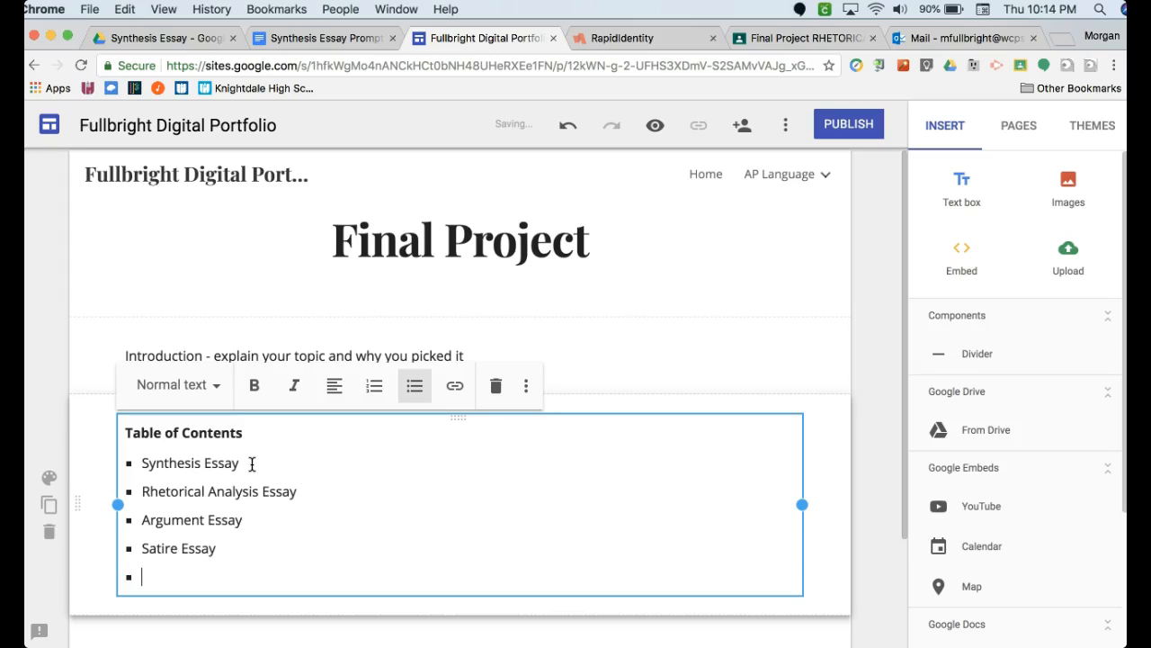
type("W")
key("Return")
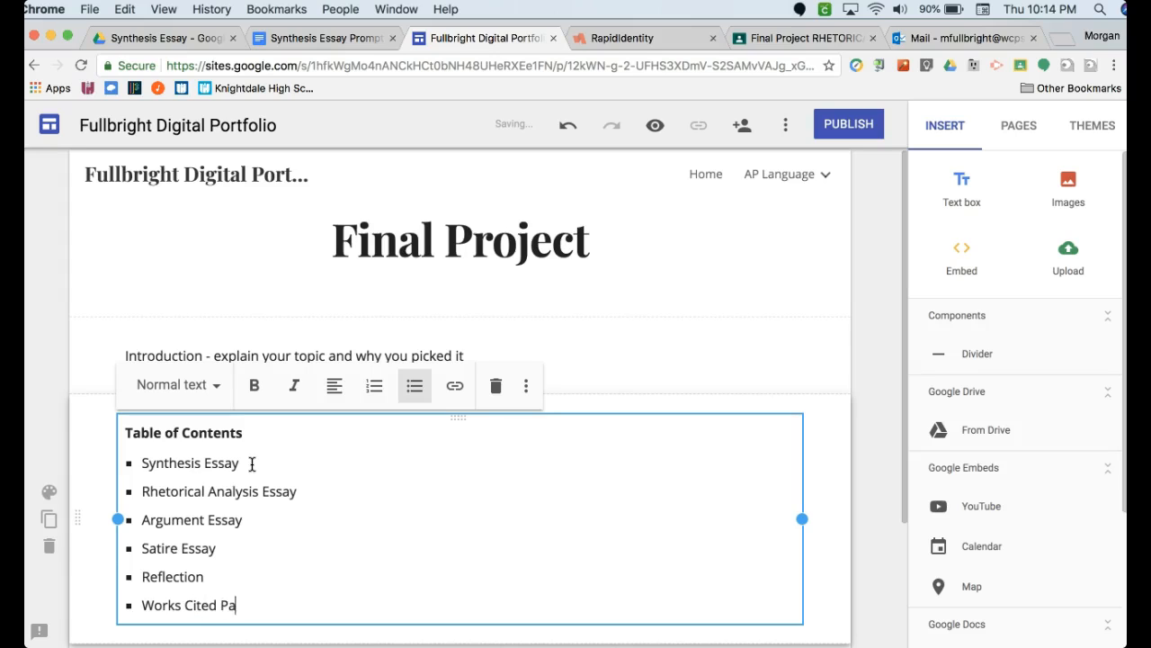
key("Return")
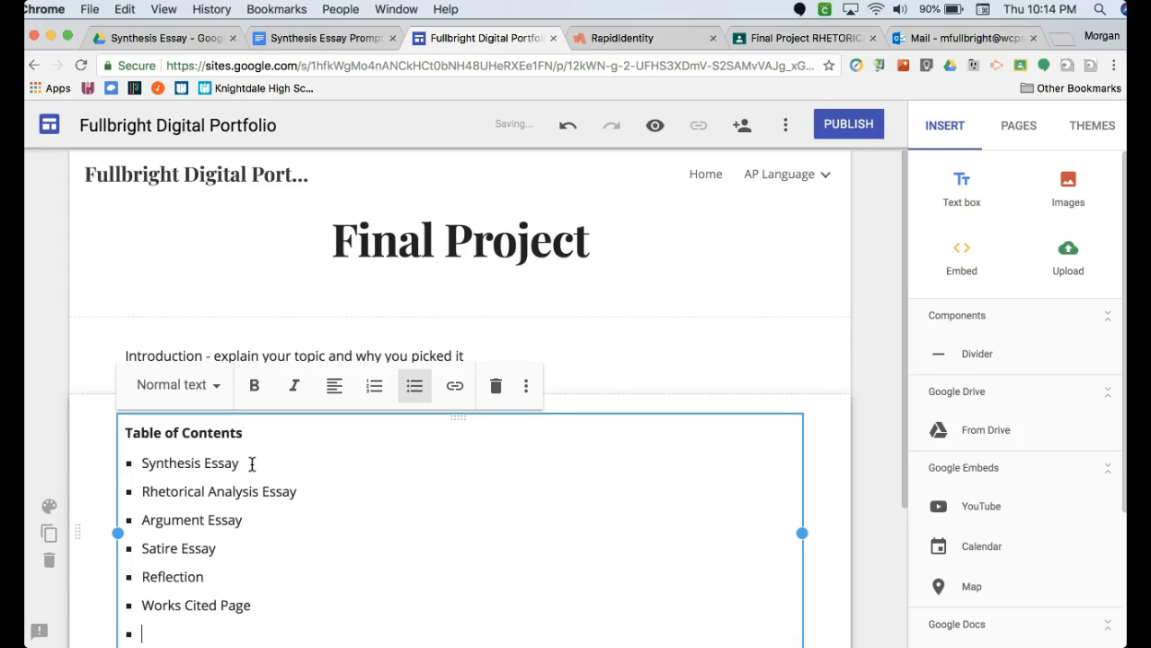
type("Video")
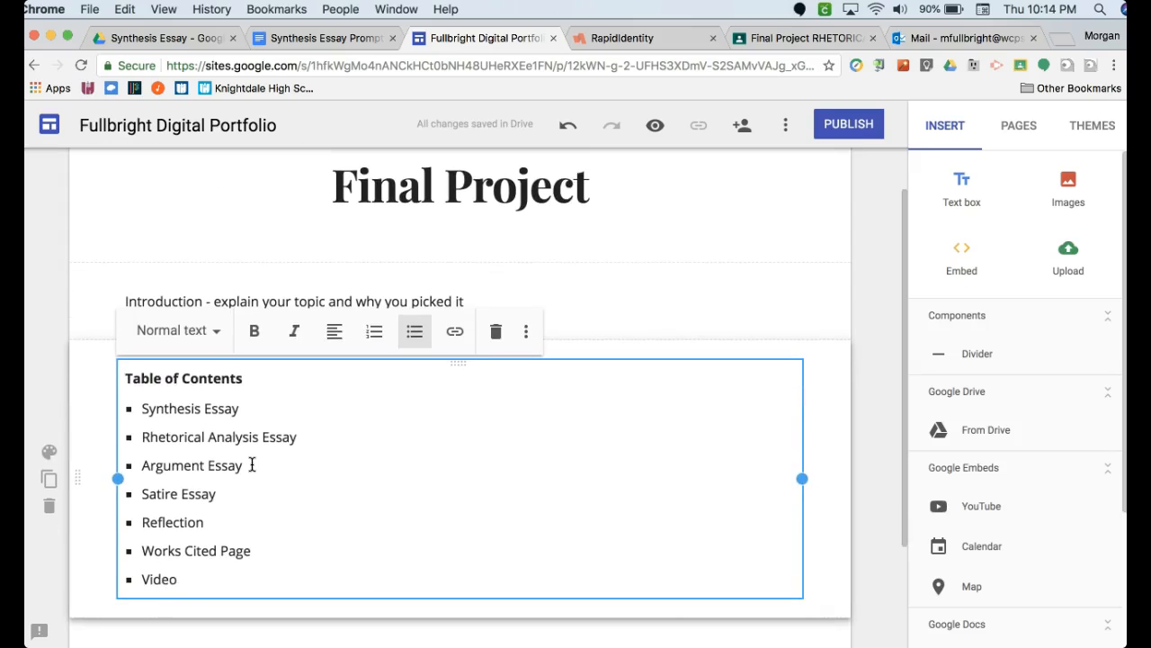
left_click(305, 436)
- Link the Synthesis Essay bullet in the table of contents to the Synthesis Essay site page
left_click_drag(242, 410, 187, 407)
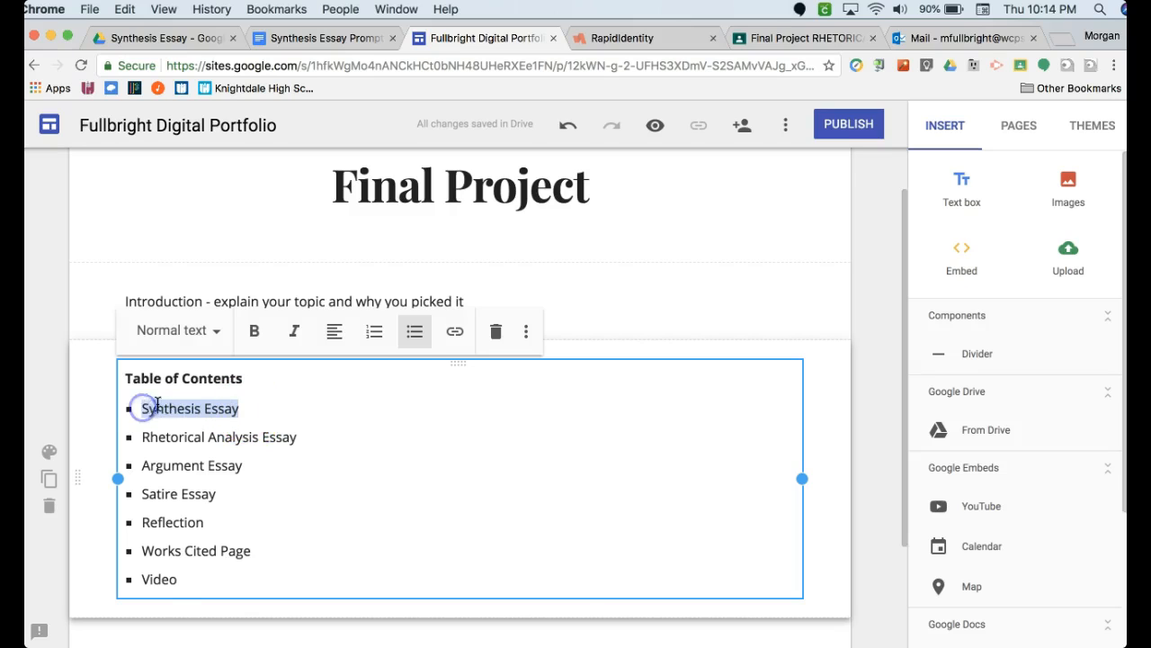
left_click(455, 333)
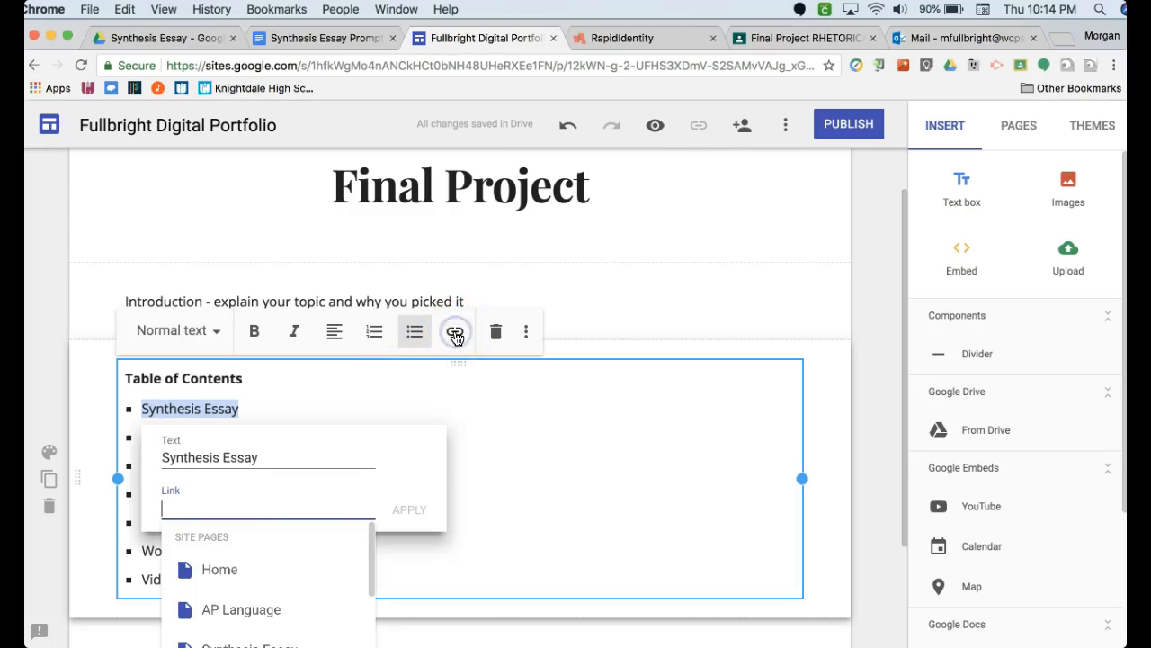
scroll(303, 553, "down", 1)
scroll(303, 552, "up", 1)
scroll(308, 558, "down", 2)
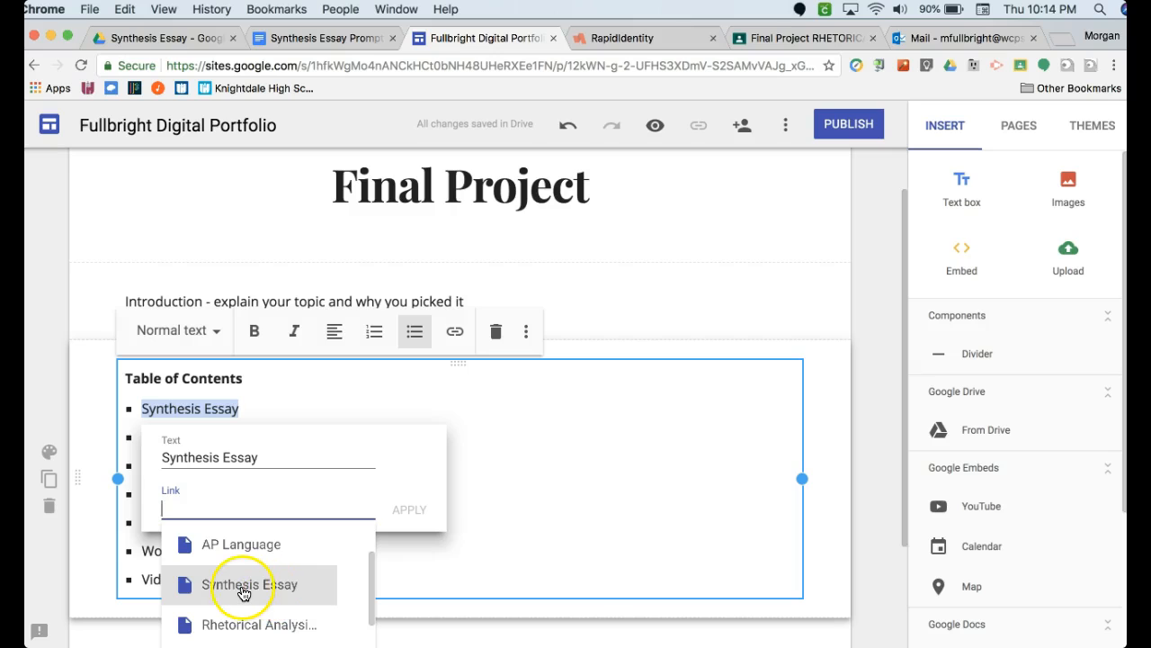
left_click(238, 588)
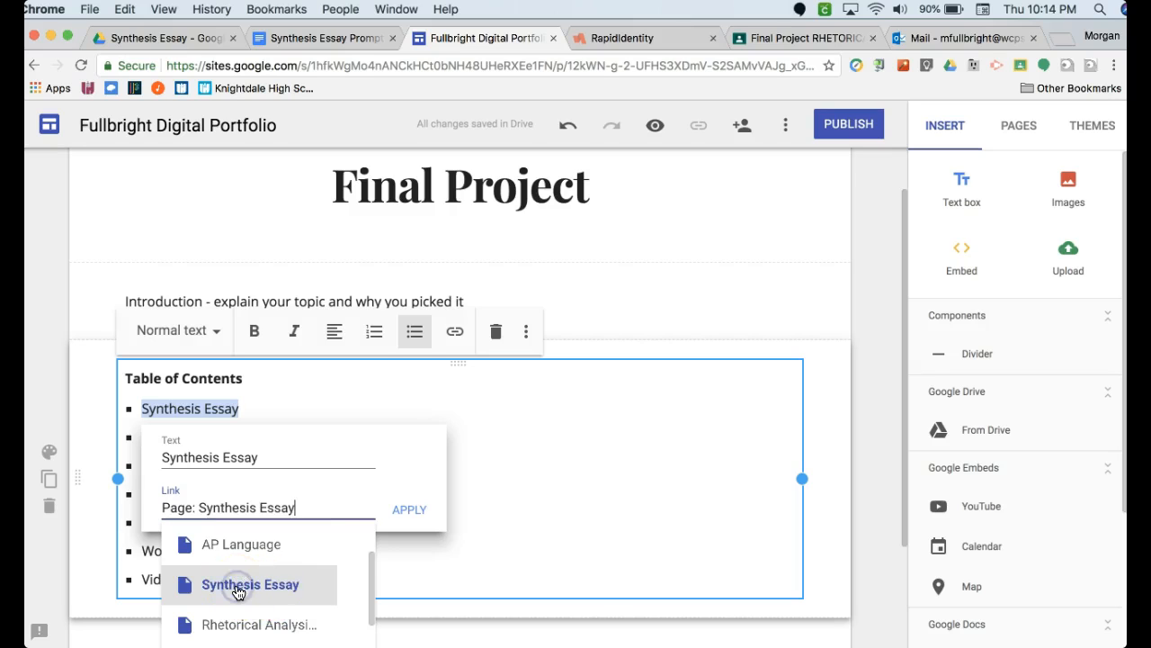
left_click(405, 509)
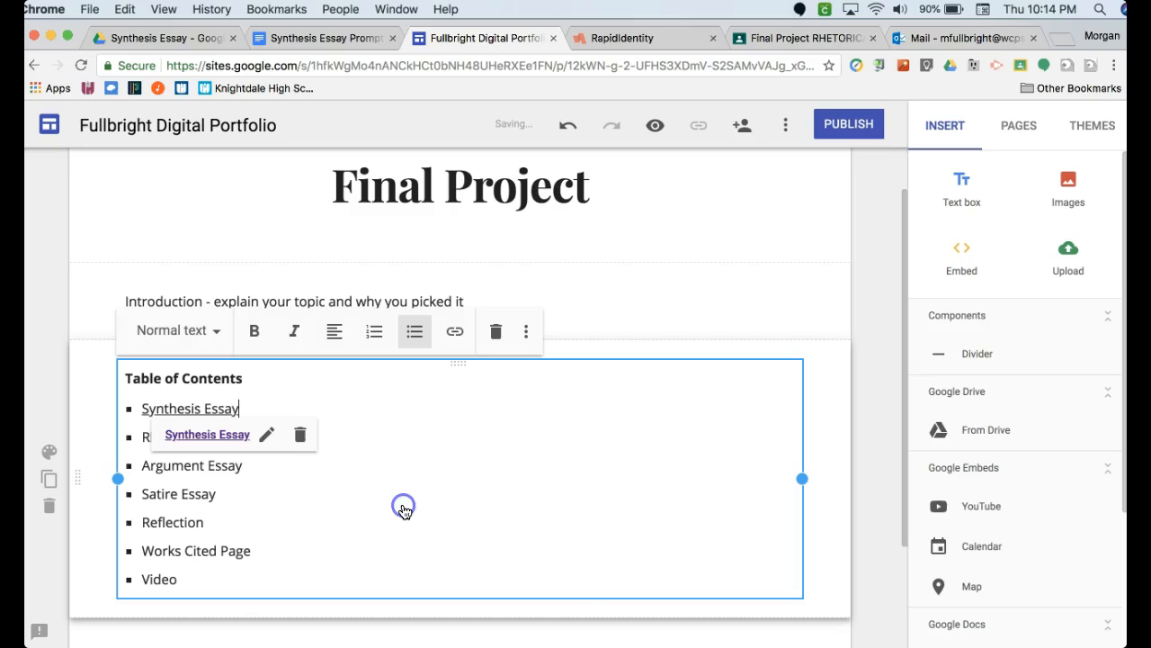
- Link the Rhetorical Analysis Essay bullet to the Rhetorical Analysis Essay site page
left_click(222, 469)
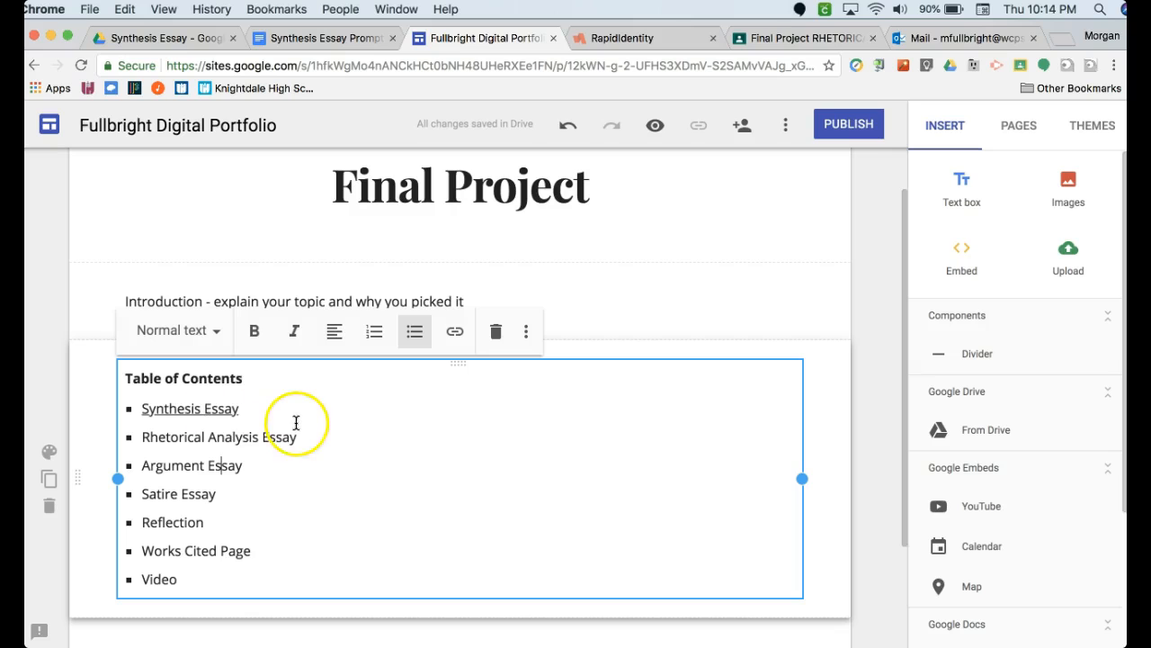
left_click_drag(298, 437, 149, 437)
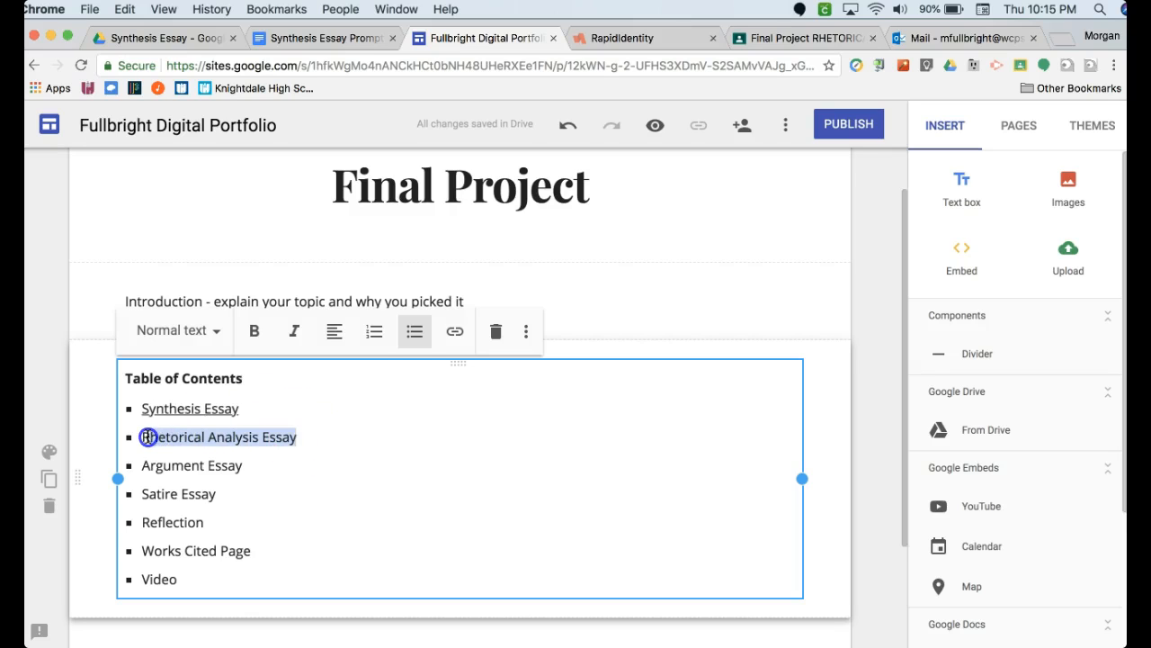
left_click(454, 333)
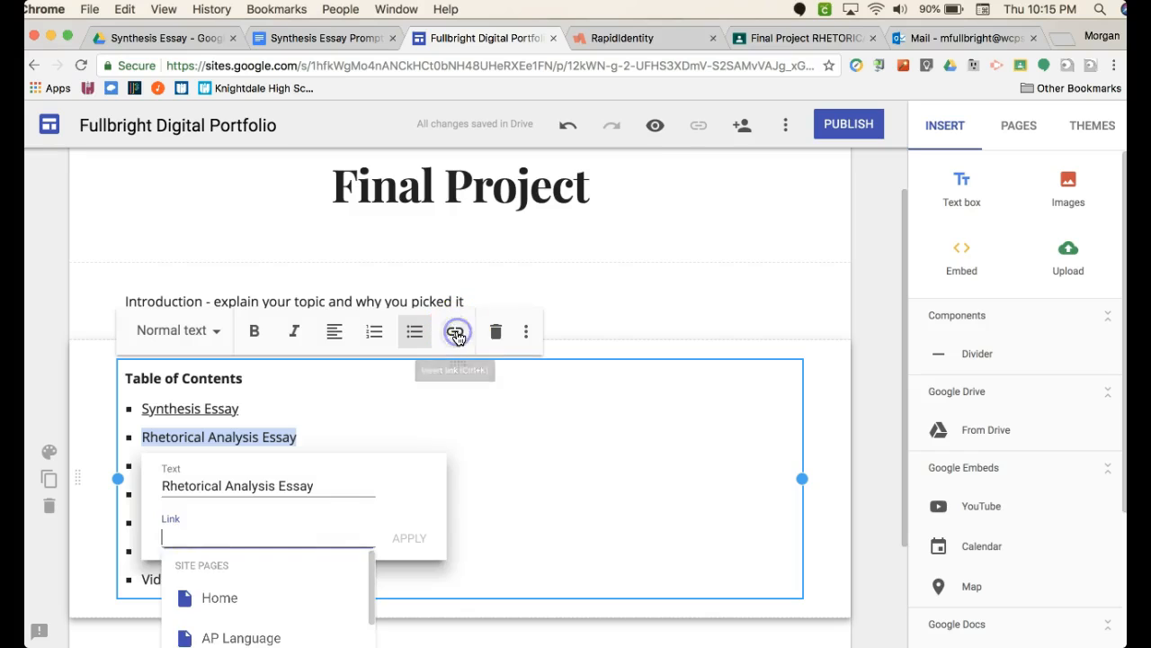
scroll(288, 599, "down", 3)
left_click(286, 601)
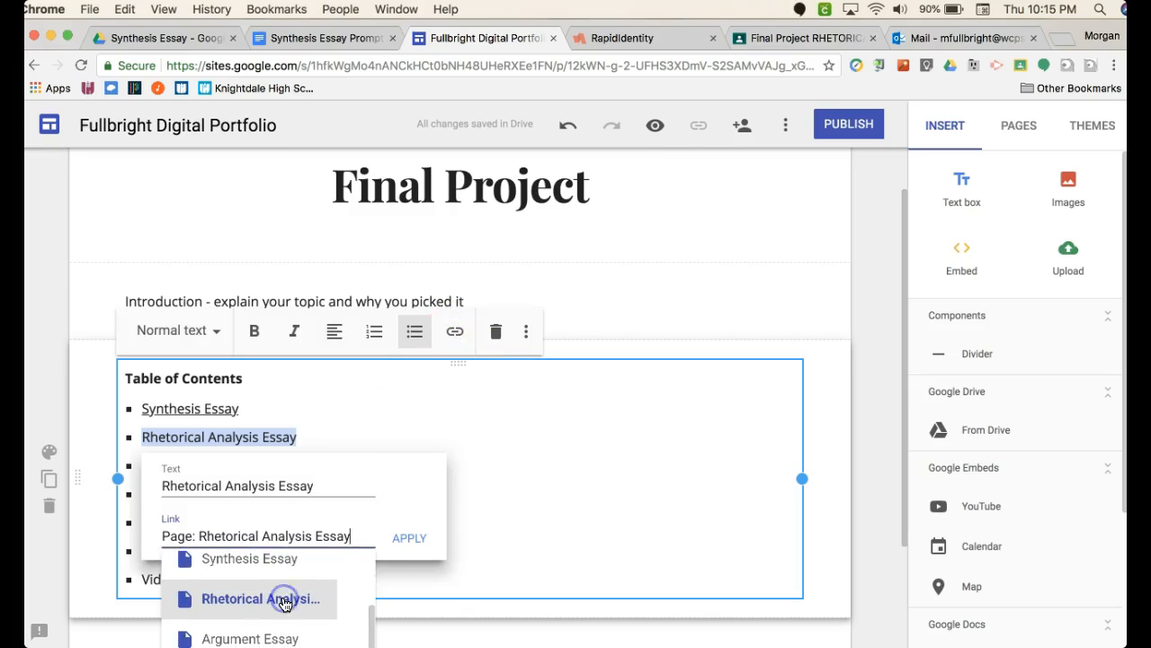
left_click(404, 537)
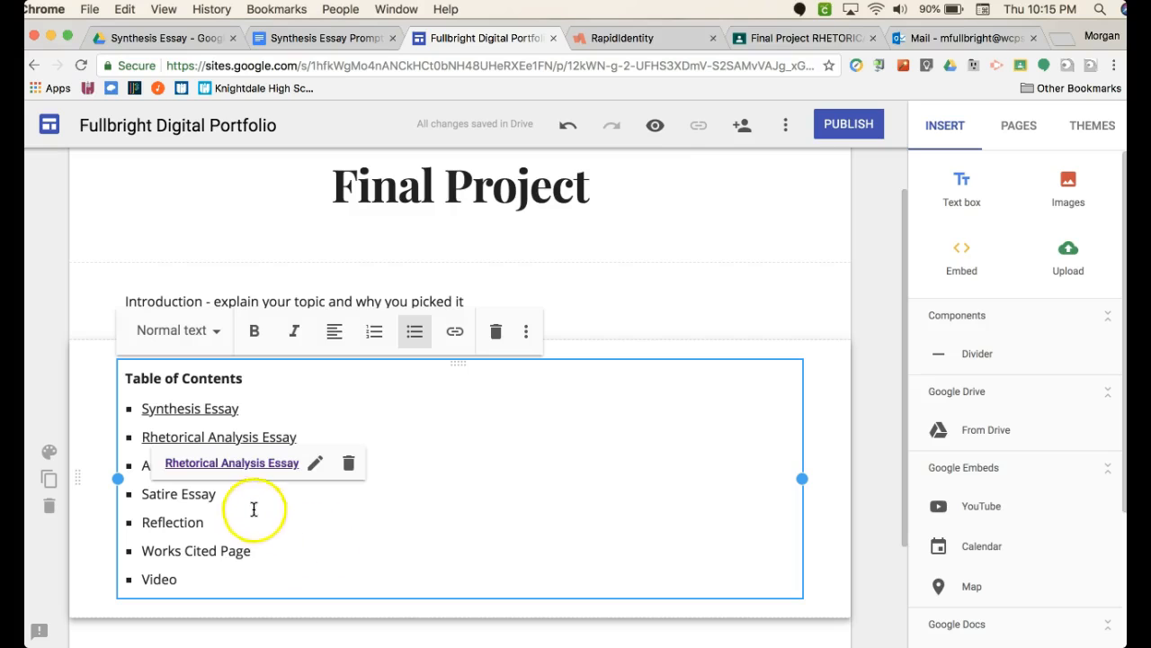
- Link the Argument Essay bullet in the table of contents to the Argument Essay site page
left_click(254, 509)
left_click_drag(242, 465, 139, 465)
left_click(455, 331)
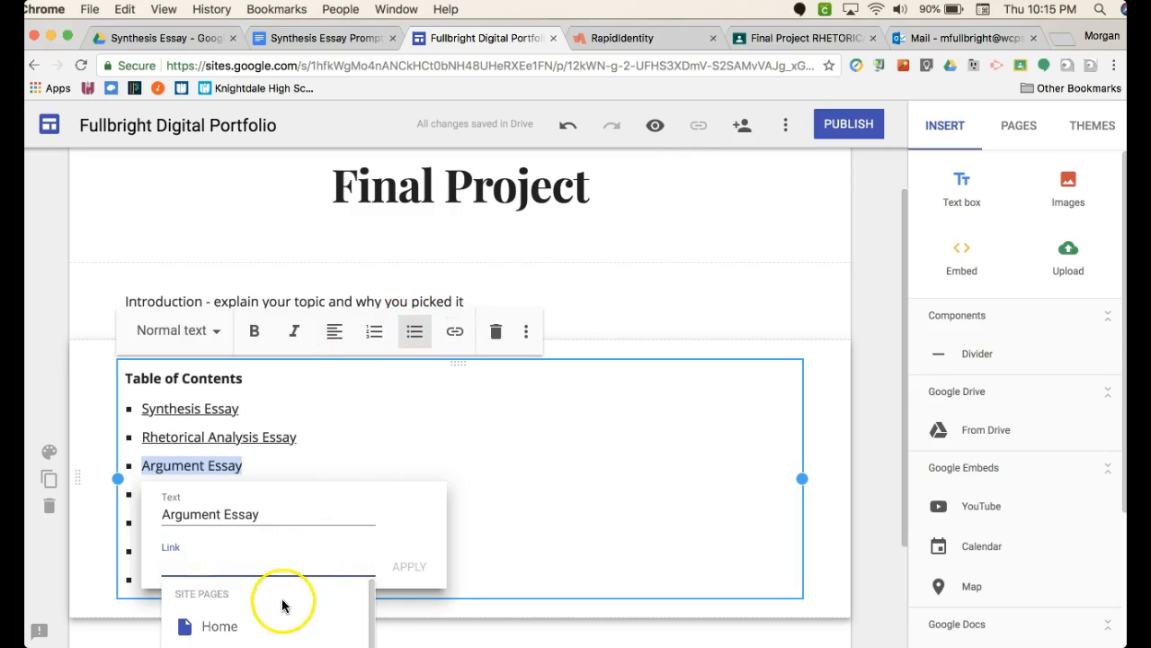
scroll(282, 607, "down", 5)
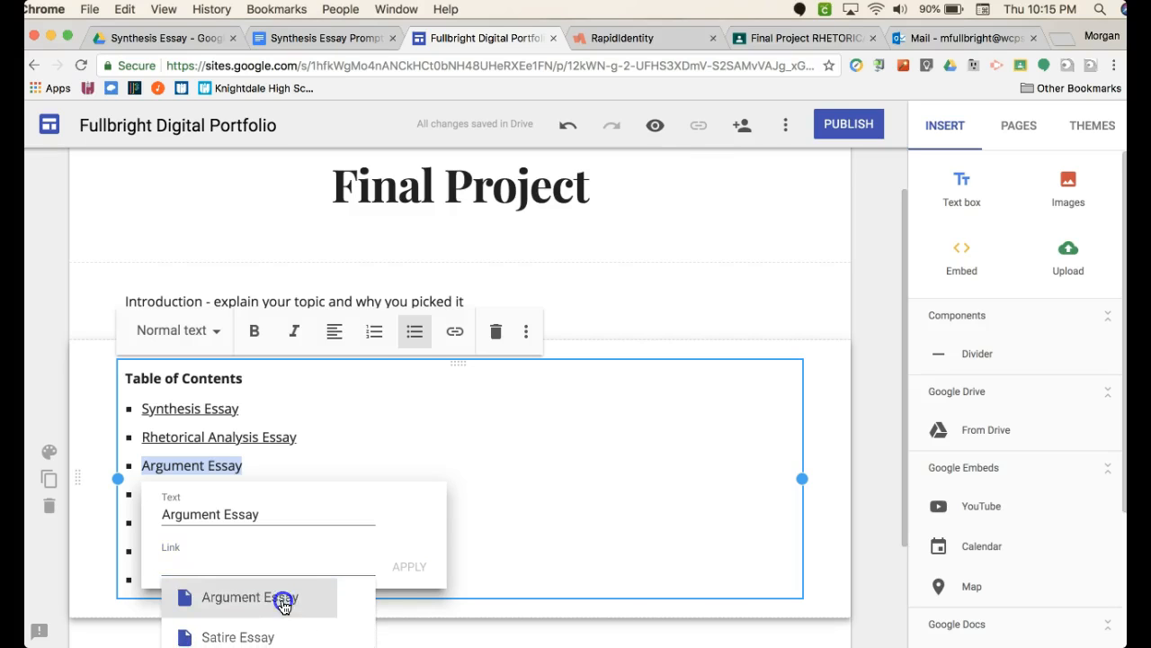
left_click(283, 606)
left_click(407, 566)
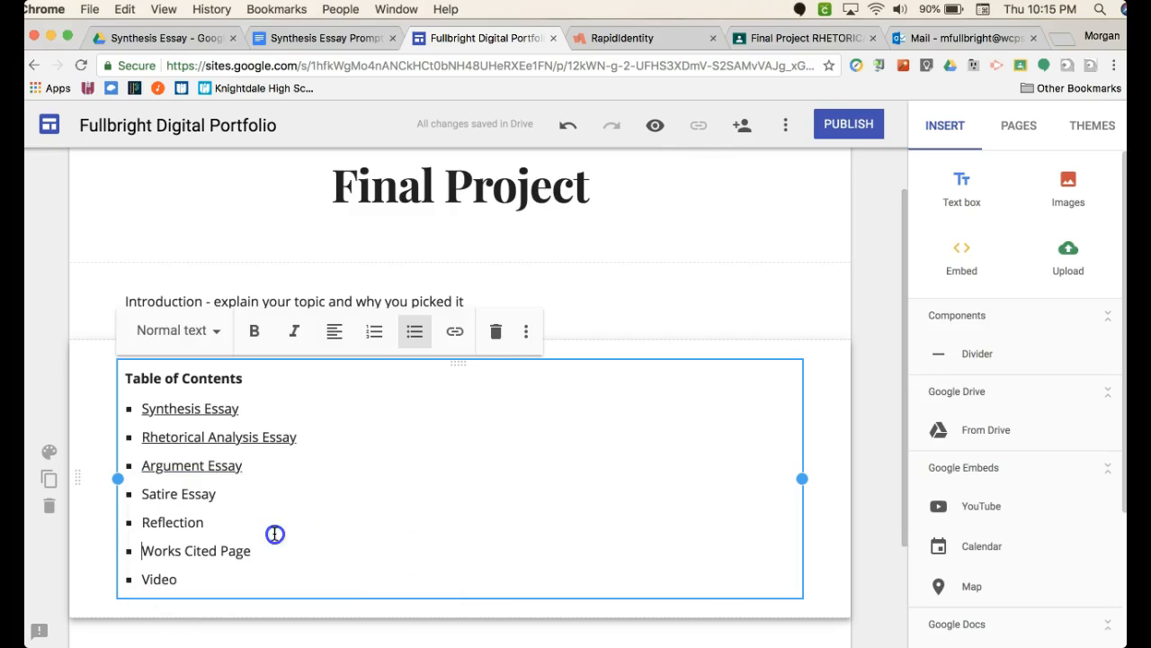
- Link the Satire Essay bullet in the table of contents to the Satire Essay site page
left_click_drag(225, 494, 142, 489)
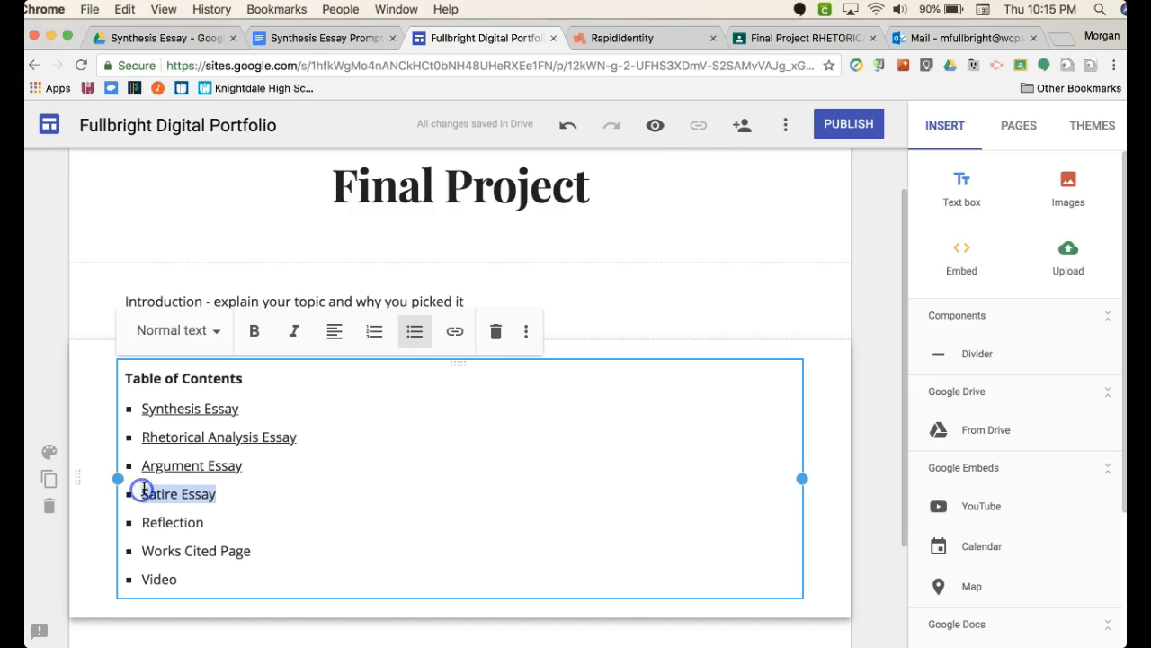
left_click(456, 333)
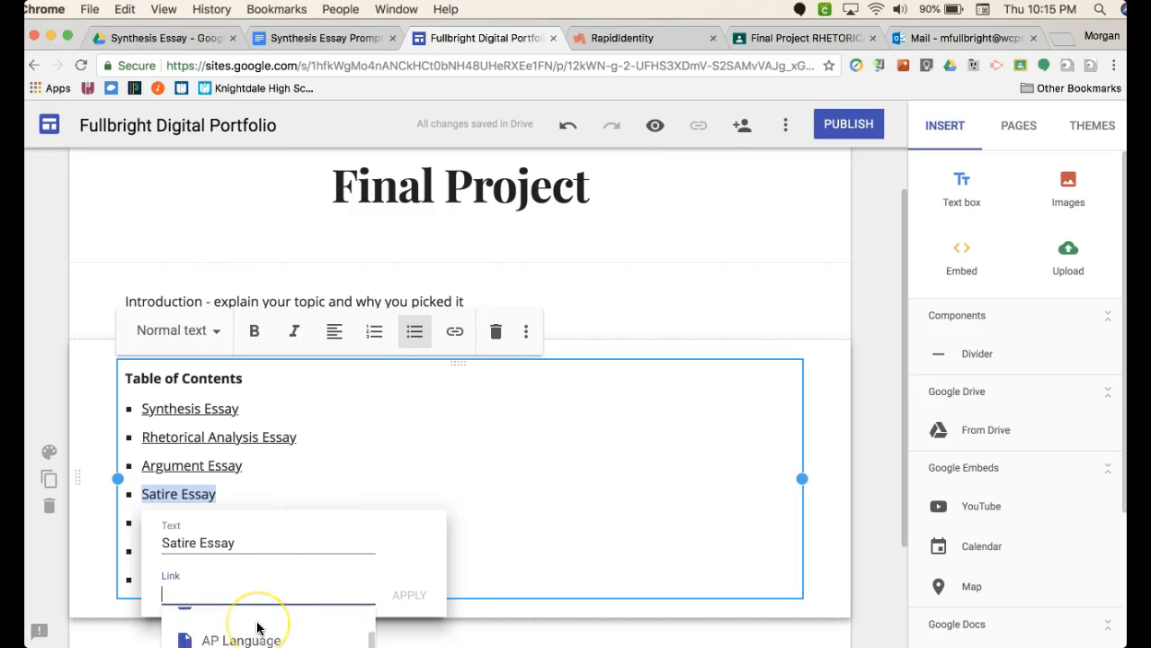
scroll(257, 627, "down", 5)
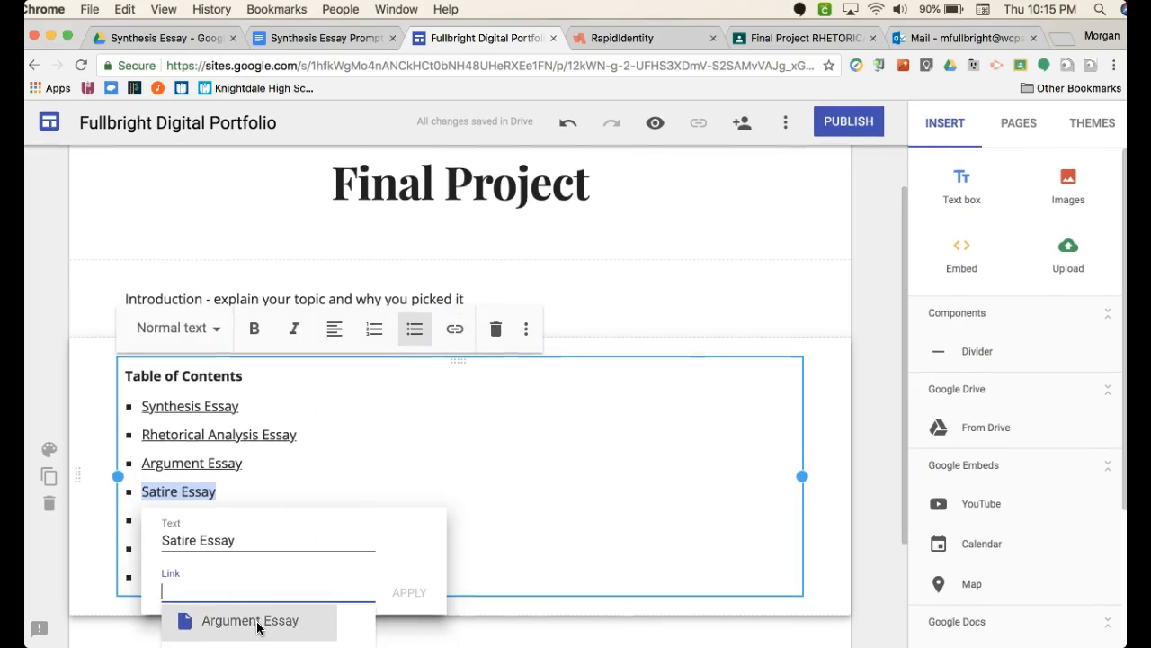
left_click(256, 603)
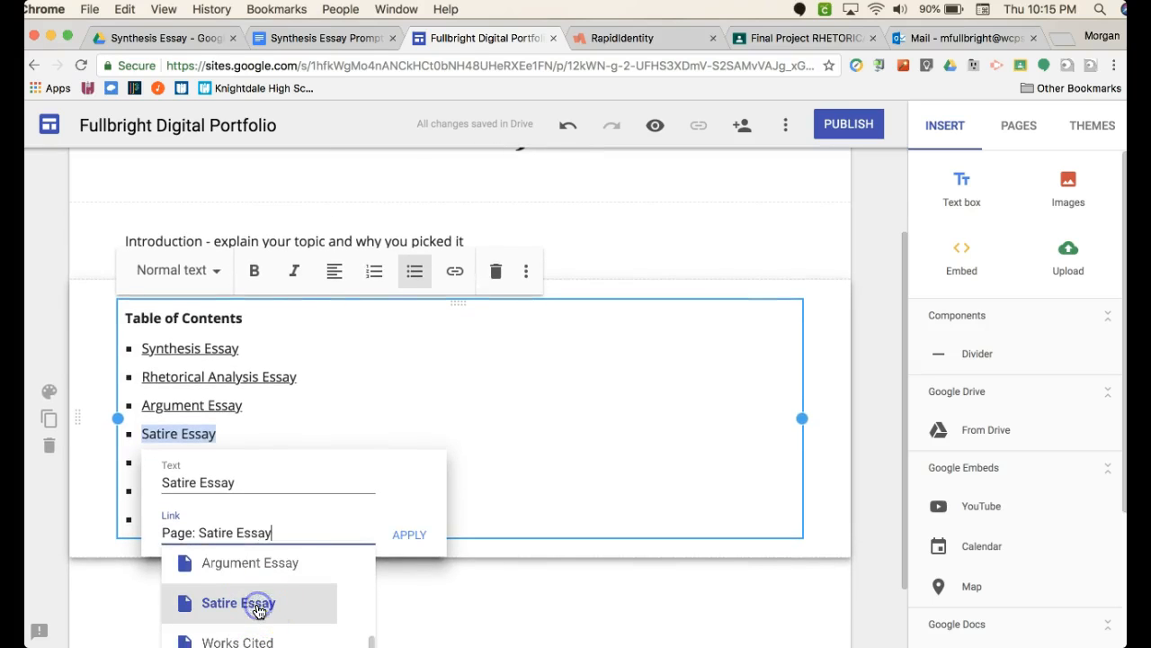
left_click(409, 527)
left_click(252, 491)
left_click(208, 462)
left_click_drag(209, 462, 144, 452)
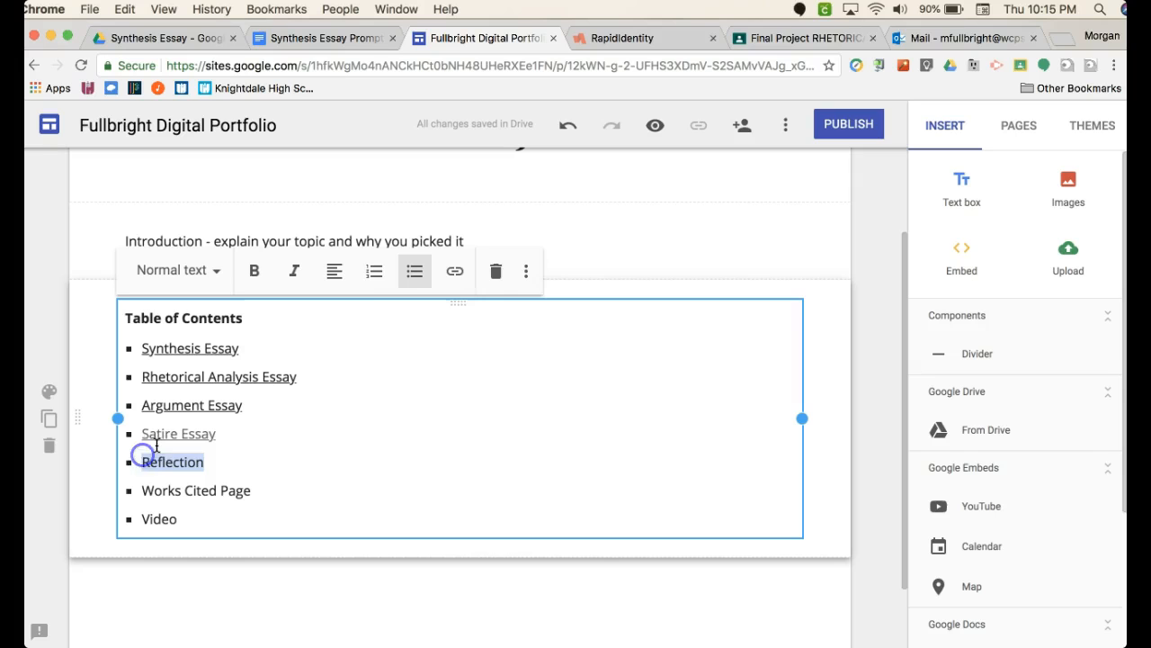
left_click(456, 274)
scroll(253, 617, "down", 4)
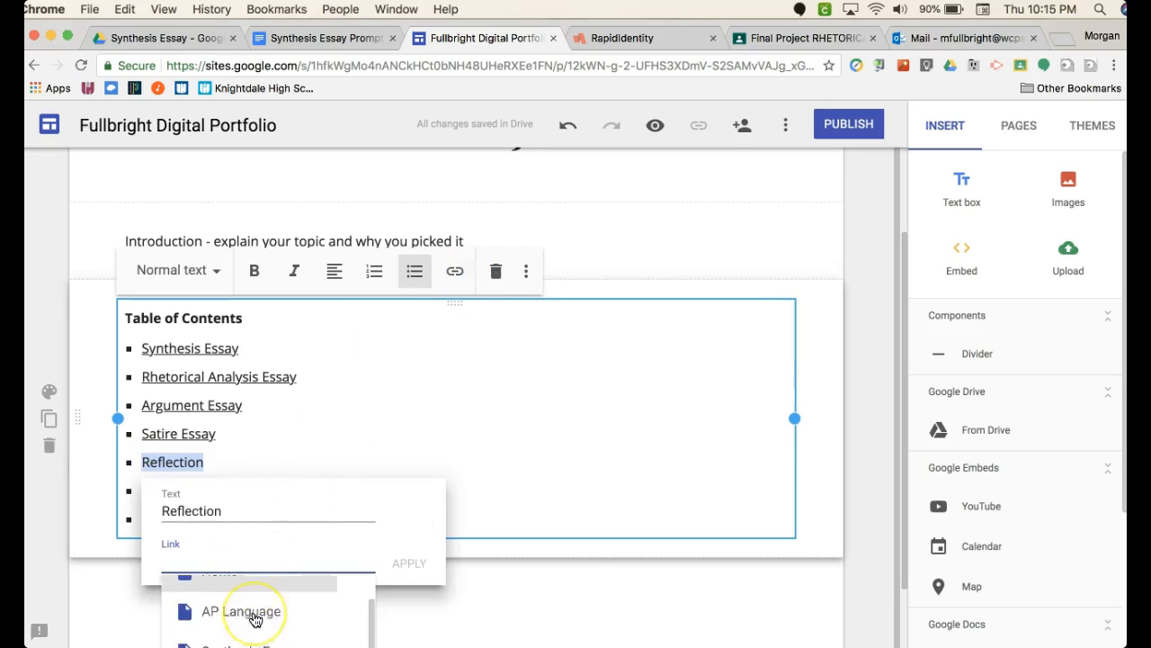
scroll(256, 619, "down", 5)
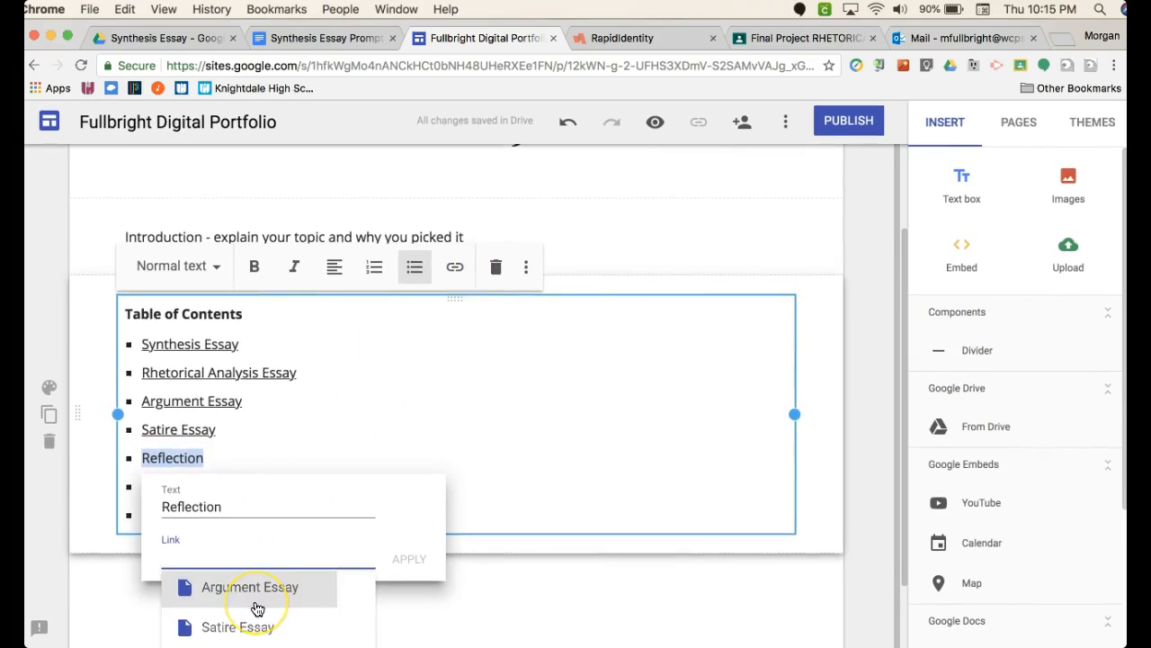
scroll(257, 599, "up", 3)
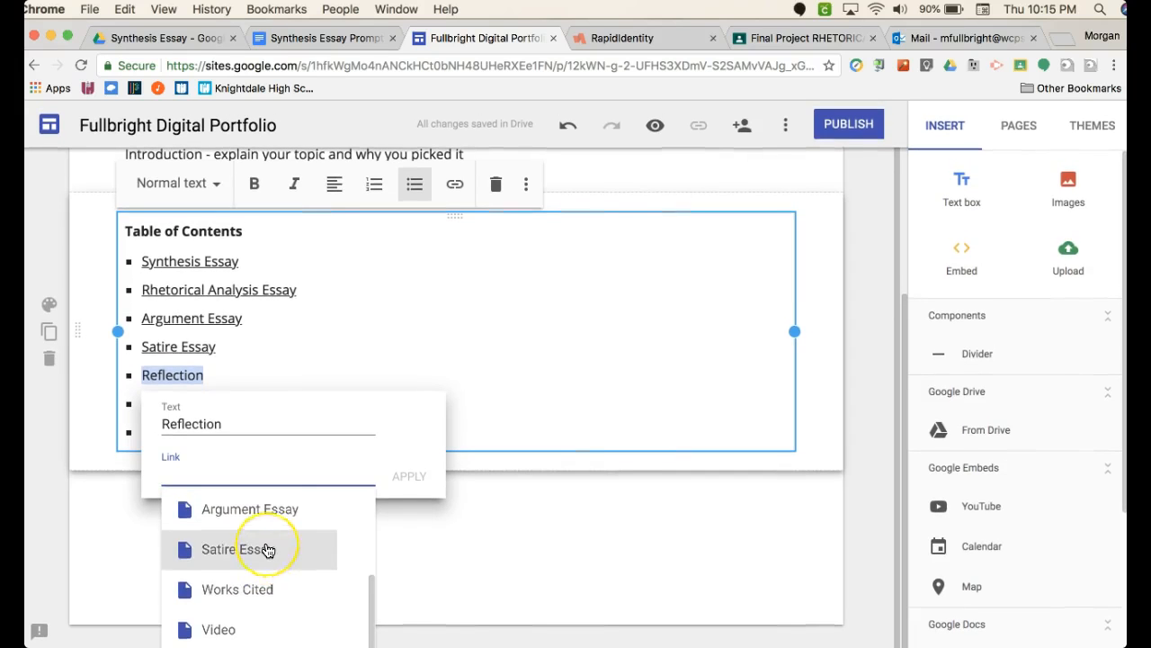
scroll(264, 547, "up", 2)
scroll(264, 547, "down", 4)
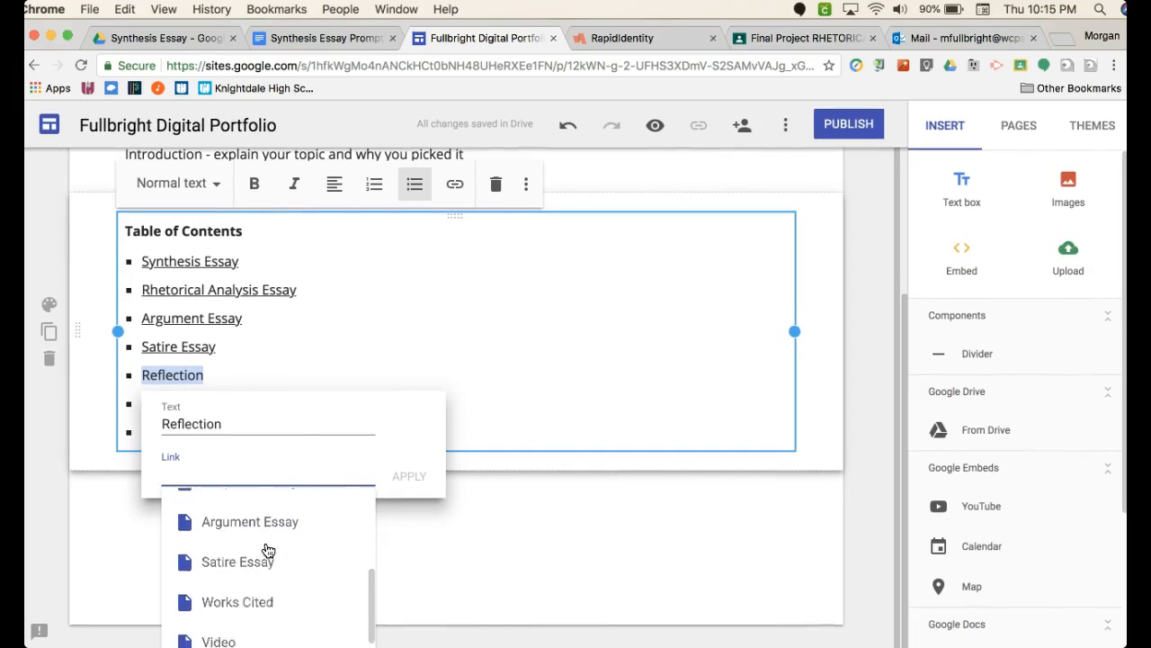
left_click(417, 538)
- Link the Works Cited Page bullet in the table of contents to the Works Cited site page
left_click_drag(251, 404, 146, 403)
left_click(454, 184)
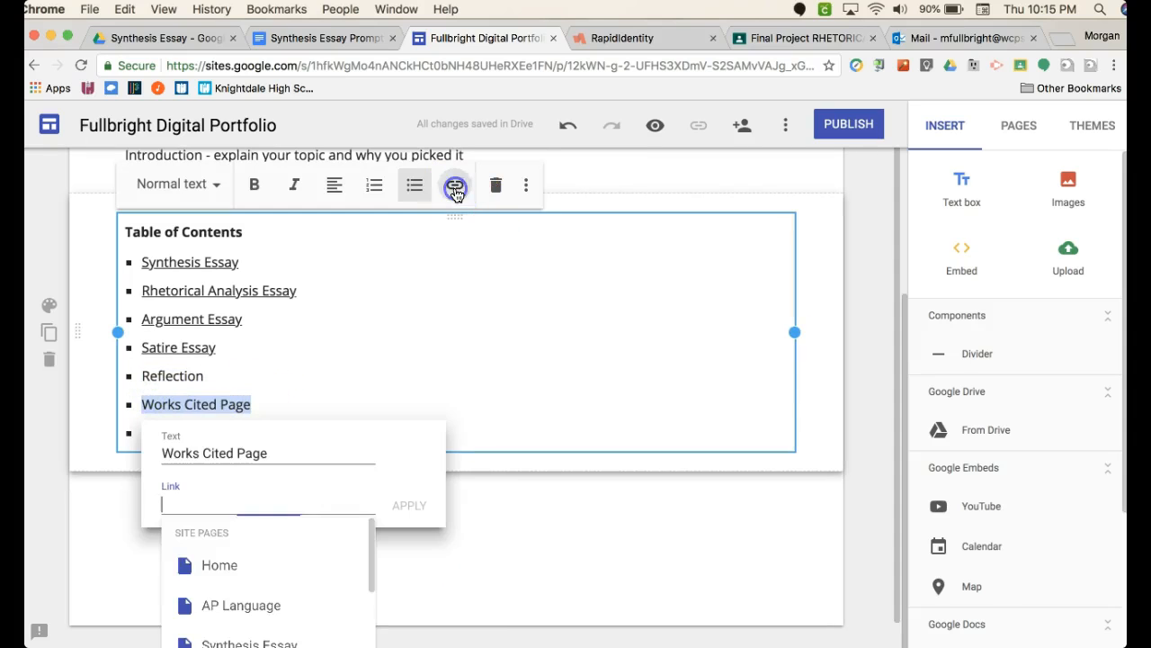
scroll(305, 605, "down", 3)
left_click(275, 609)
left_click(409, 504)
left_click(290, 450)
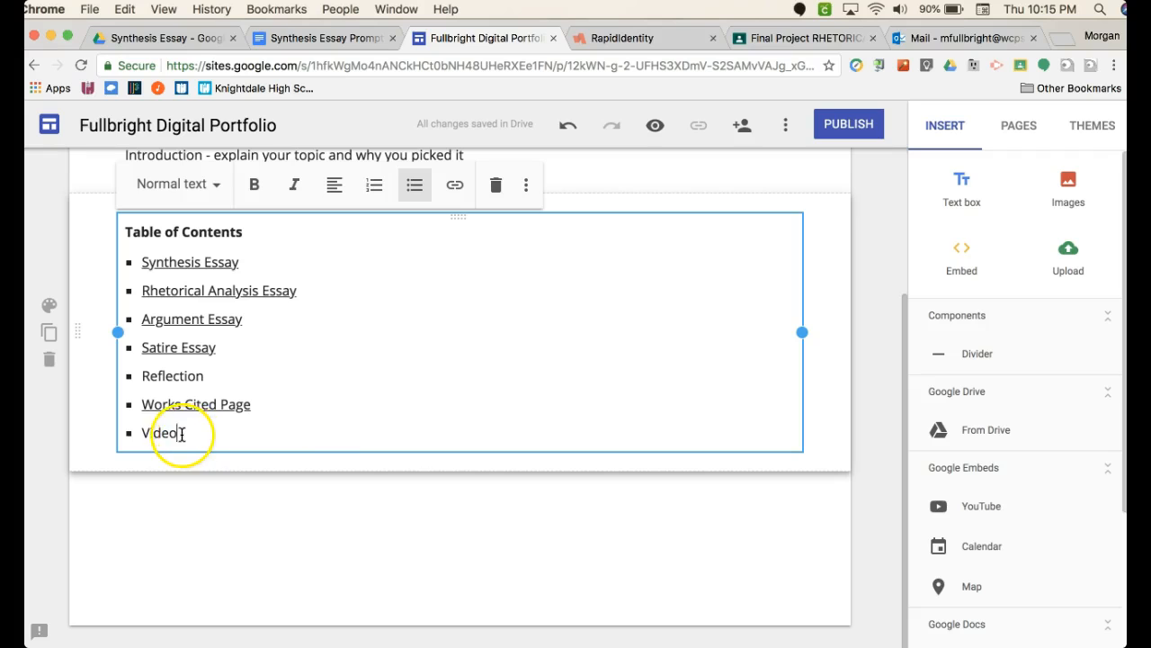
- Link the Video bullet in the table of contents to the Video site page
left_click_drag(178, 434, 165, 433)
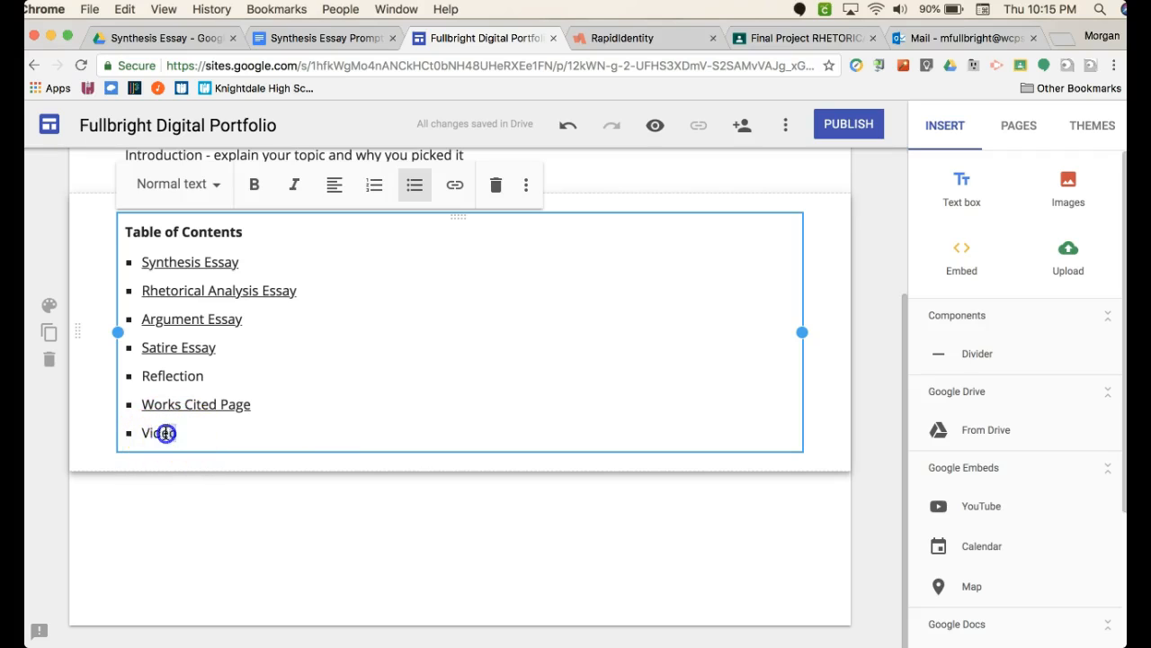
left_click(455, 185)
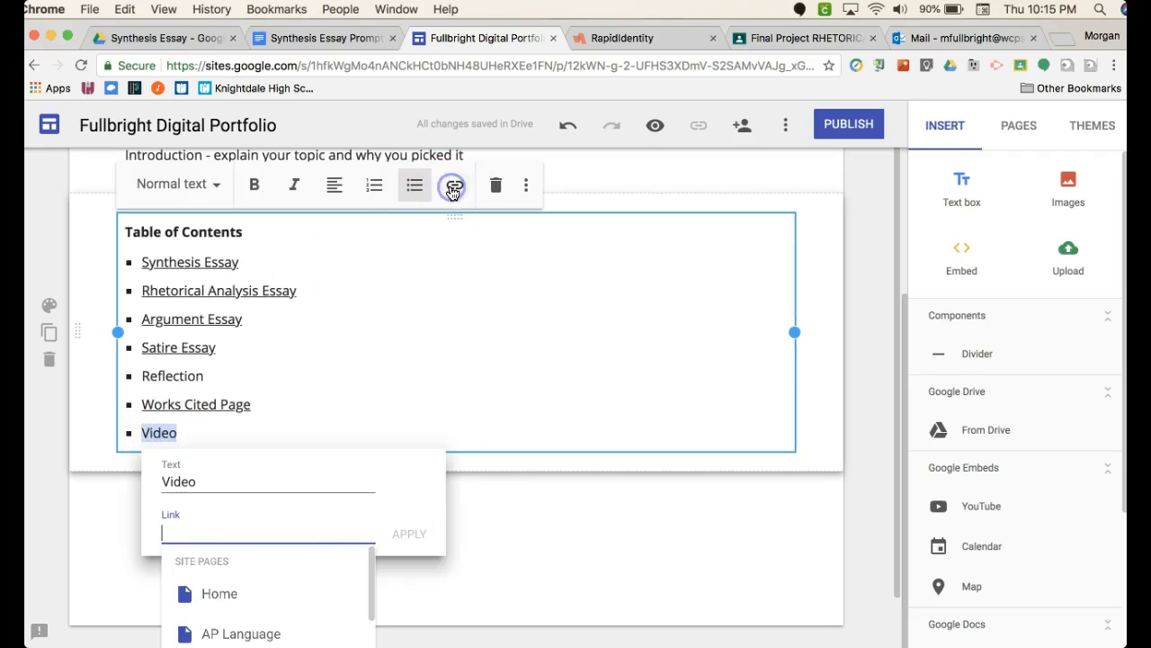
scroll(292, 619, "down", 5)
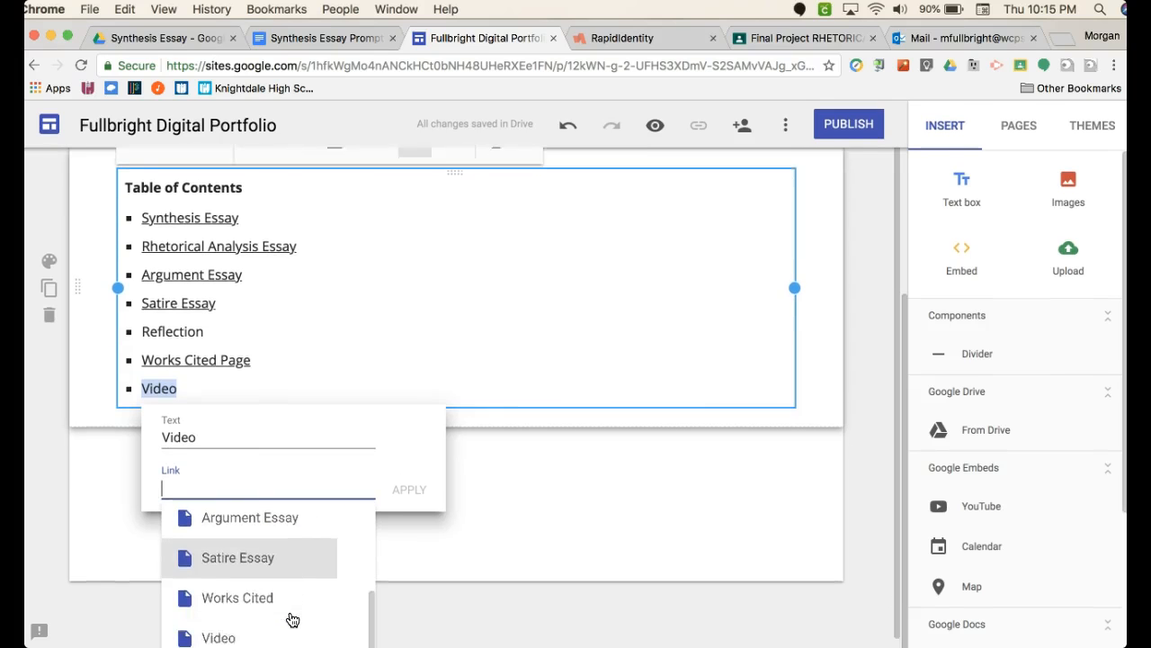
left_click(292, 619)
left_click(417, 473)
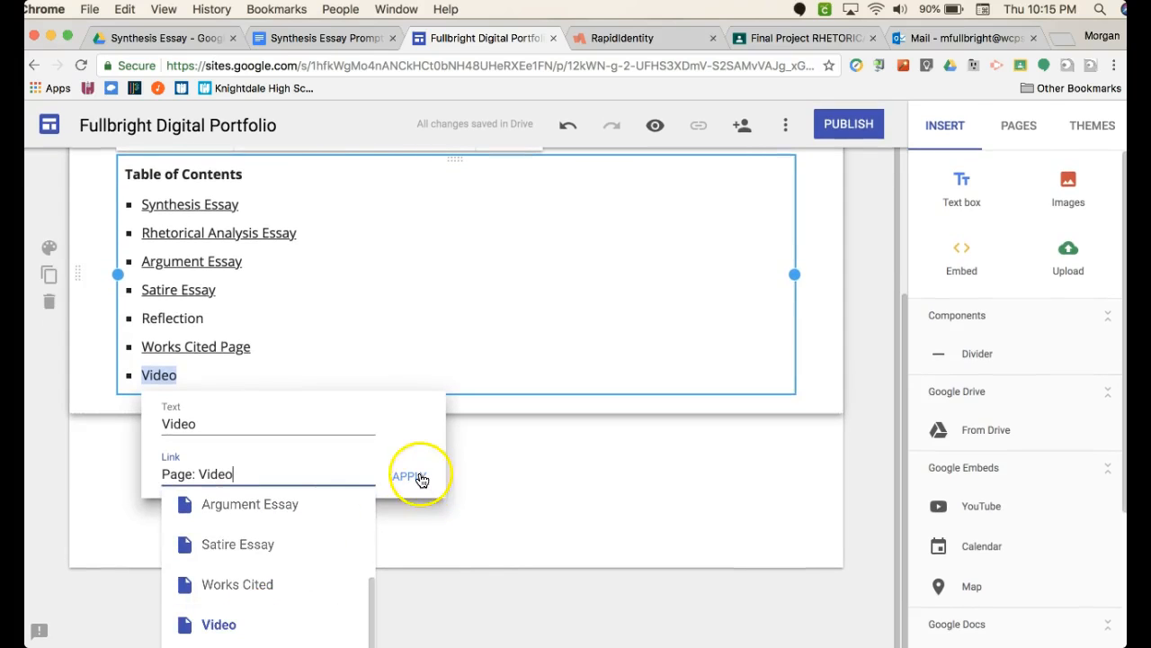
- Add a subpage named "Reflection" under the Final Project page
left_click(270, 374)
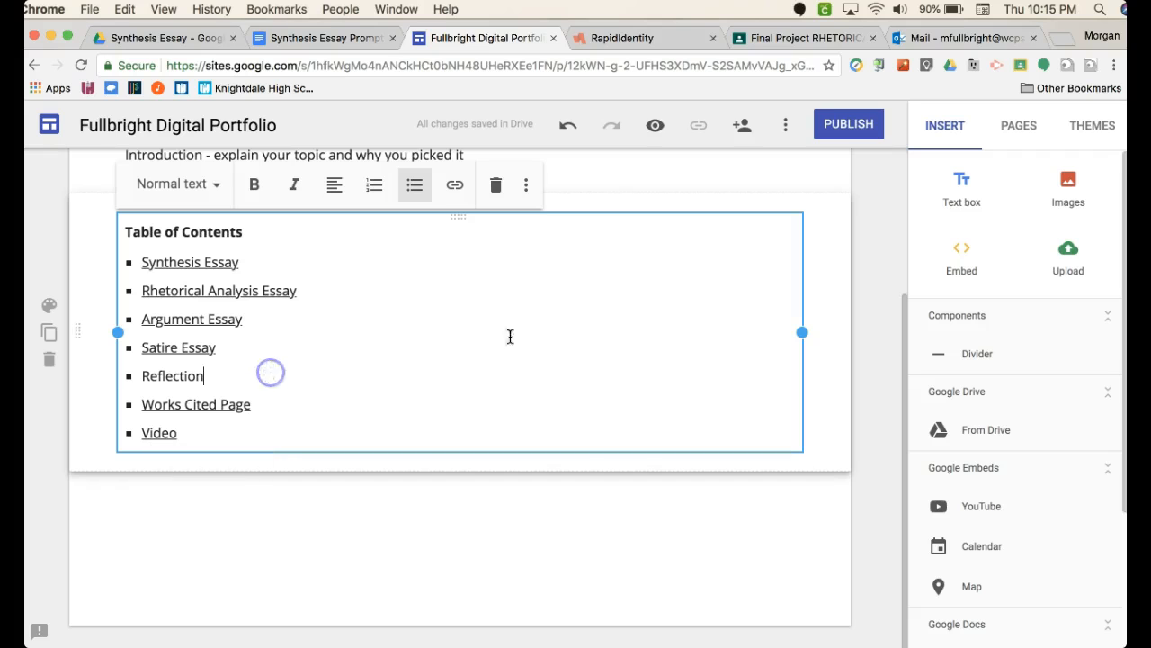
left_click(1019, 125)
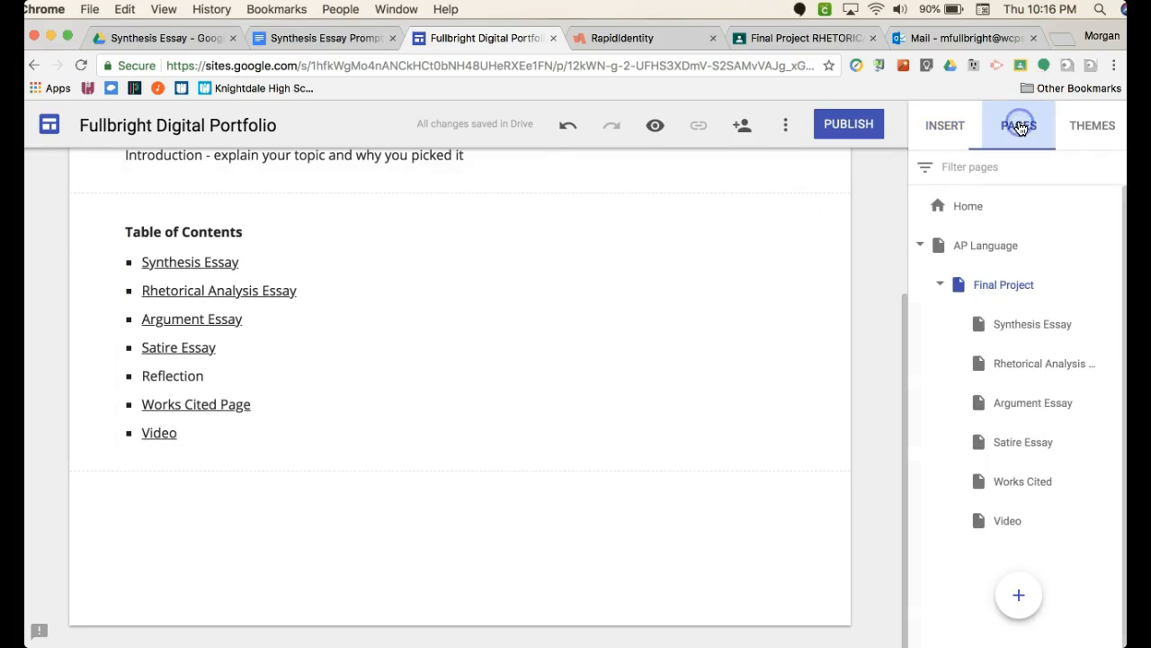
left_click(1107, 284)
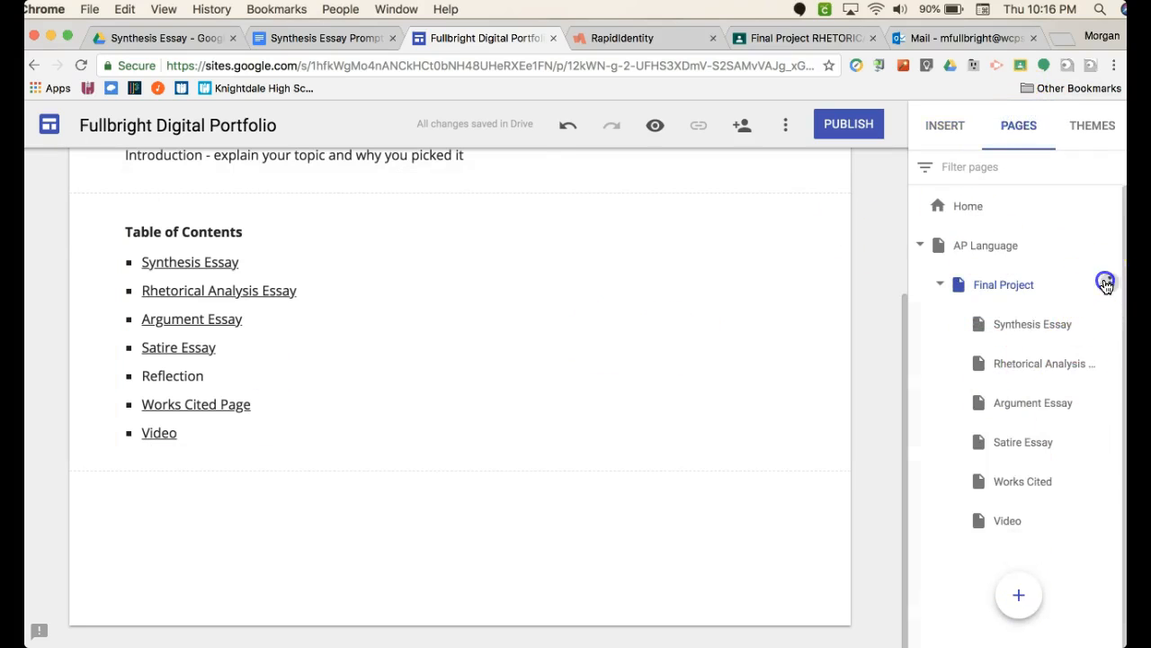
left_click(1023, 411)
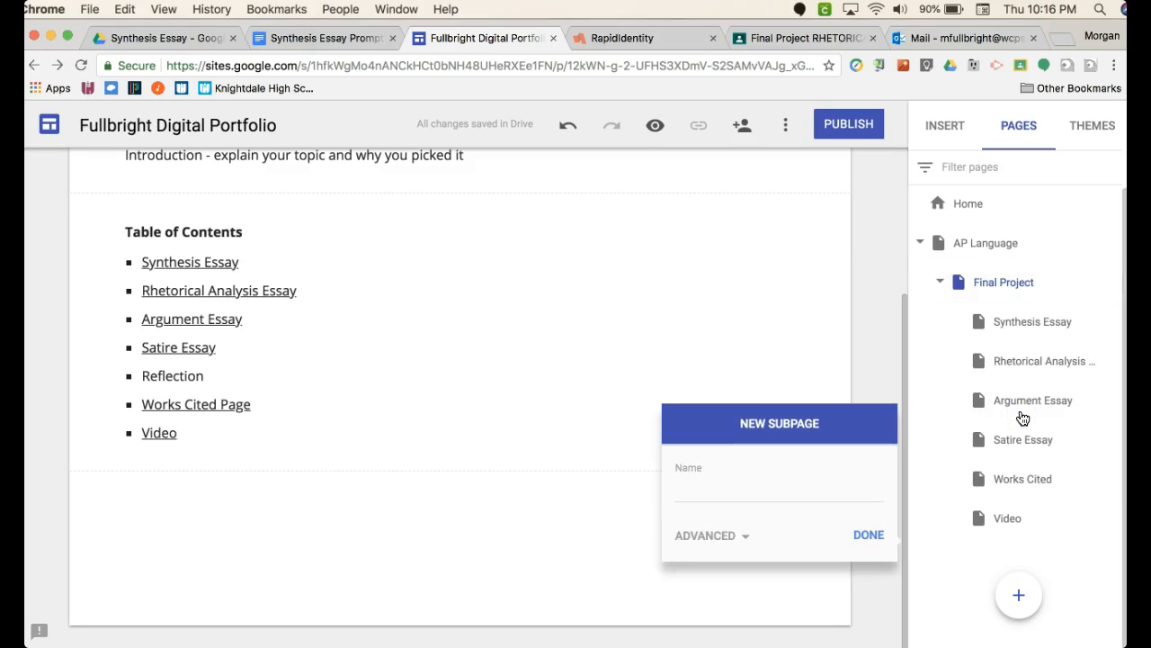
left_click(812, 497)
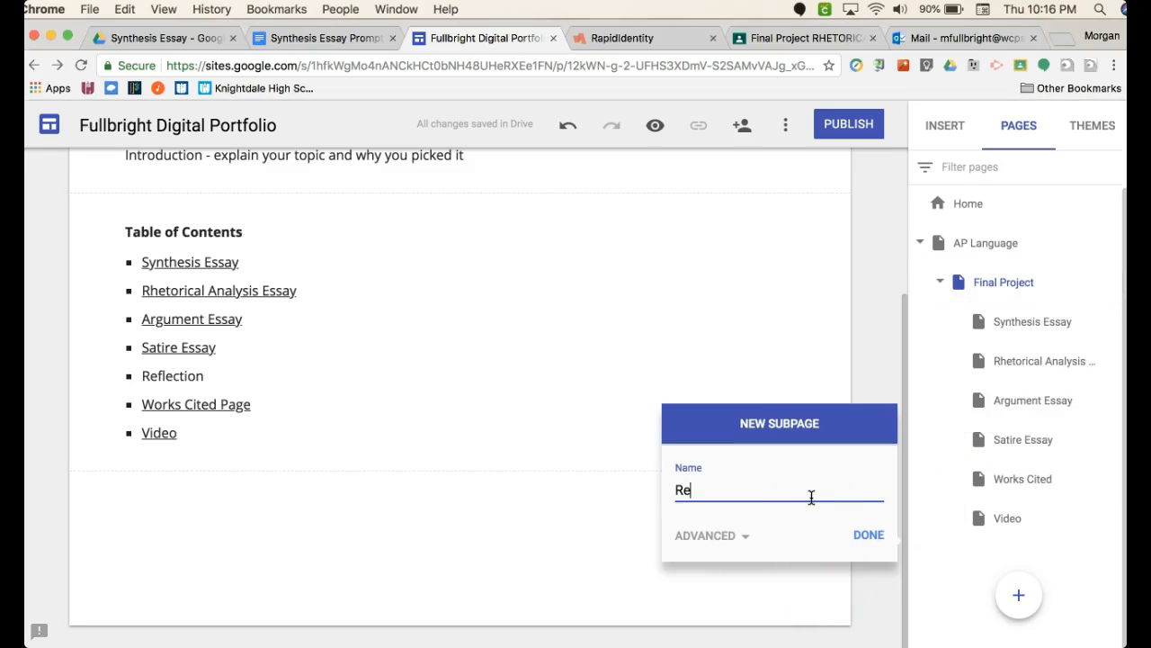
left_click(871, 536)
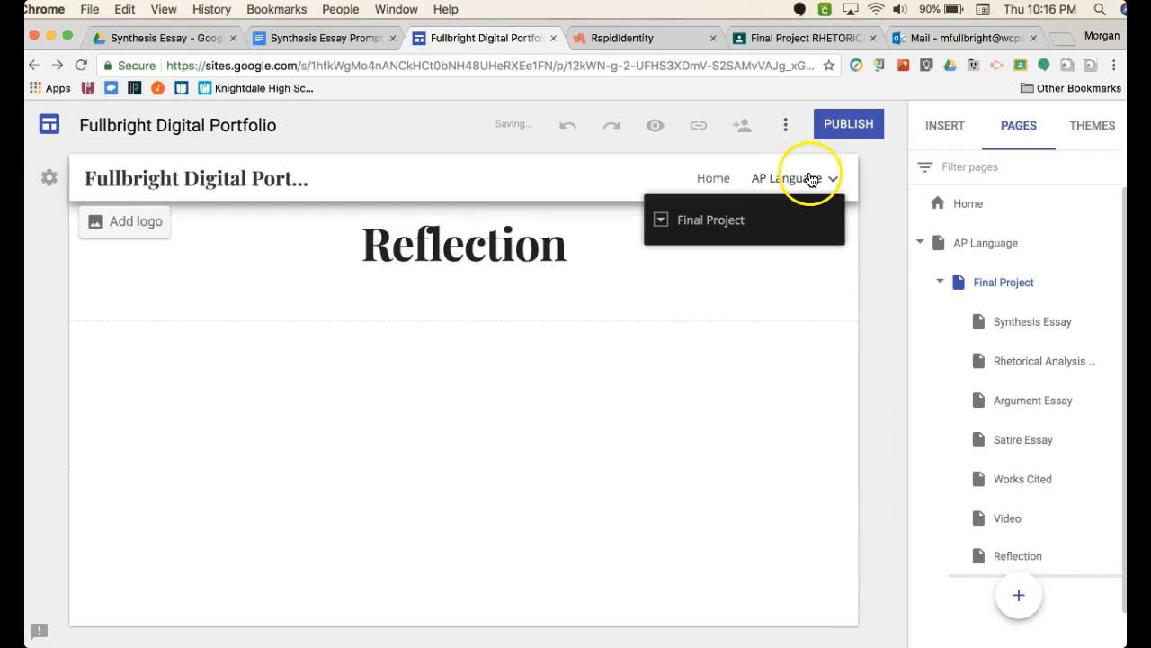
- Return to the Final Project page in the site editor
left_click(1013, 281)
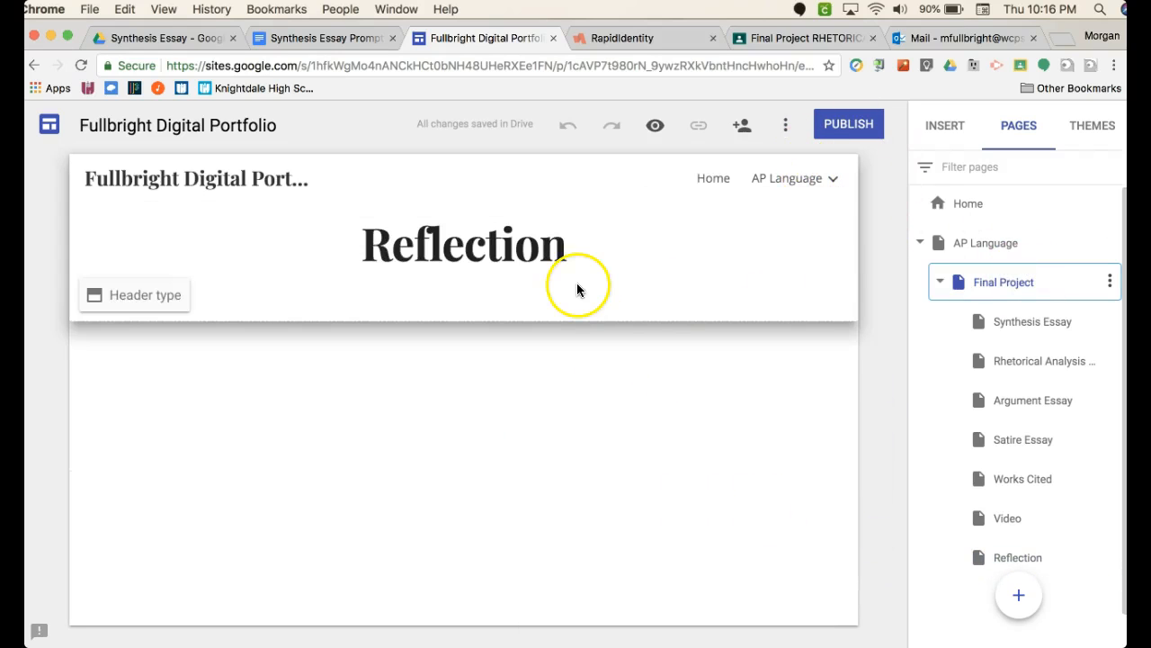
left_click(825, 176)
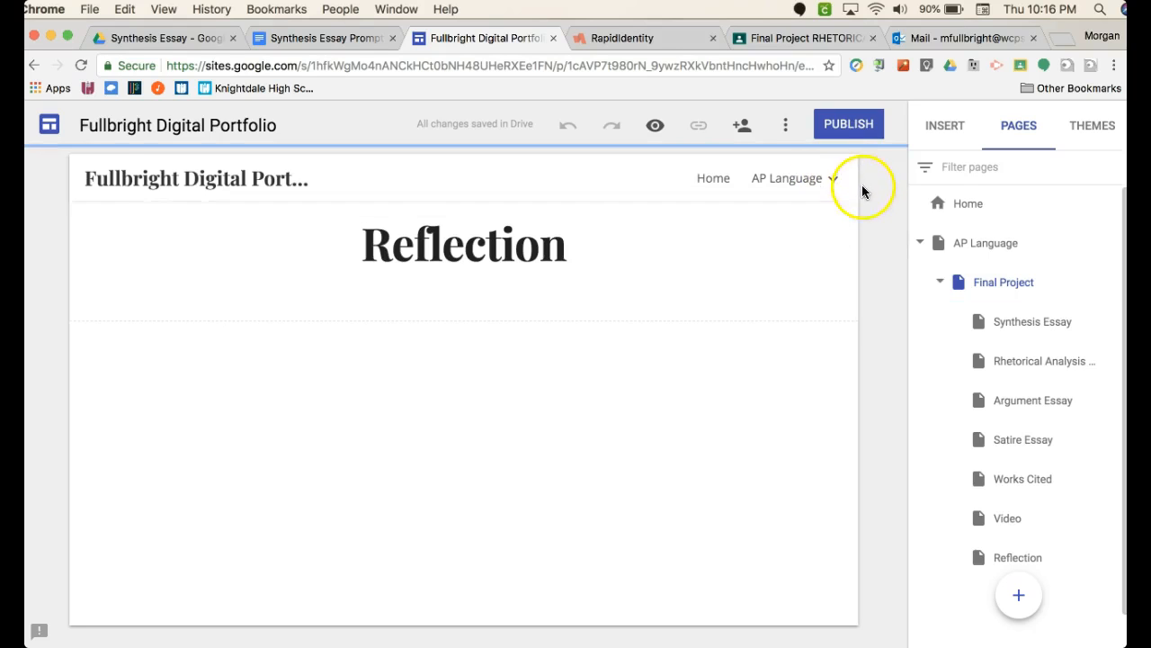
left_click(833, 178)
left_click(742, 212)
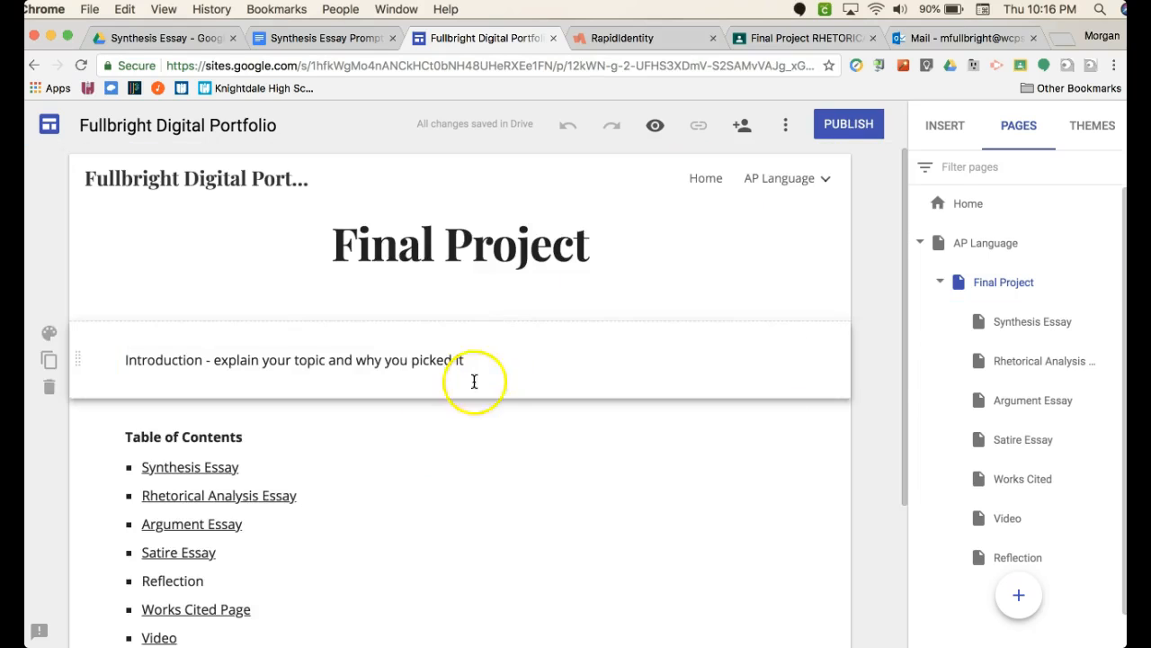
- Link the Reflection bullet in the table of contents to the Reflection site page
scroll(239, 570, "down", 1)
left_click(181, 516)
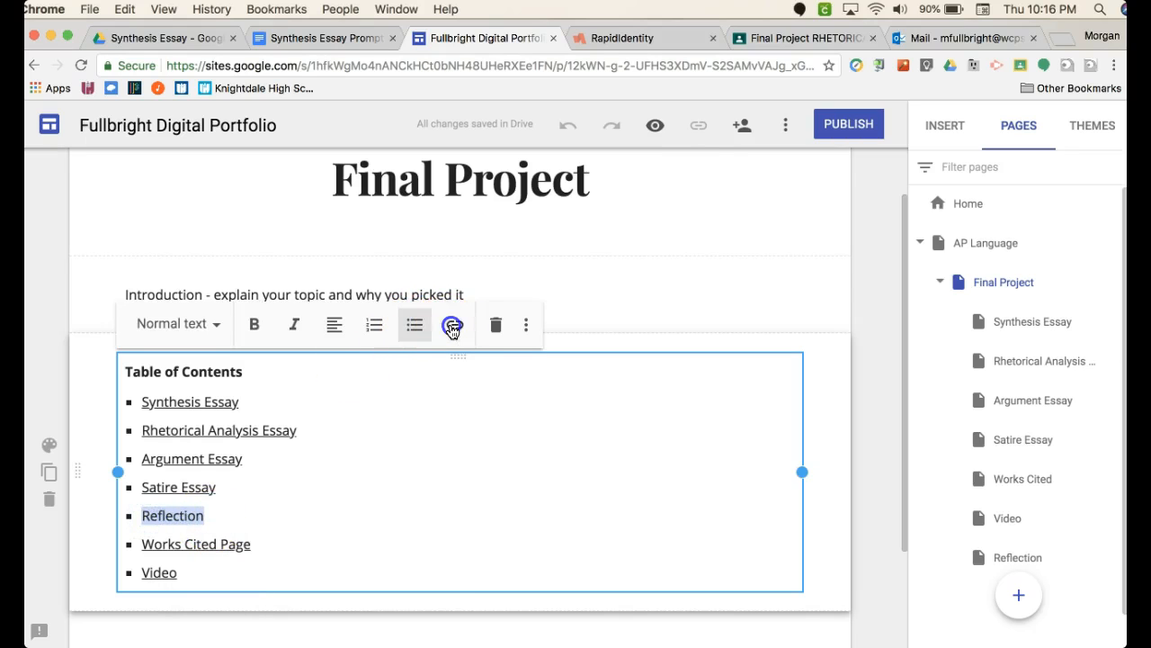
left_click(452, 327)
left_click(282, 603)
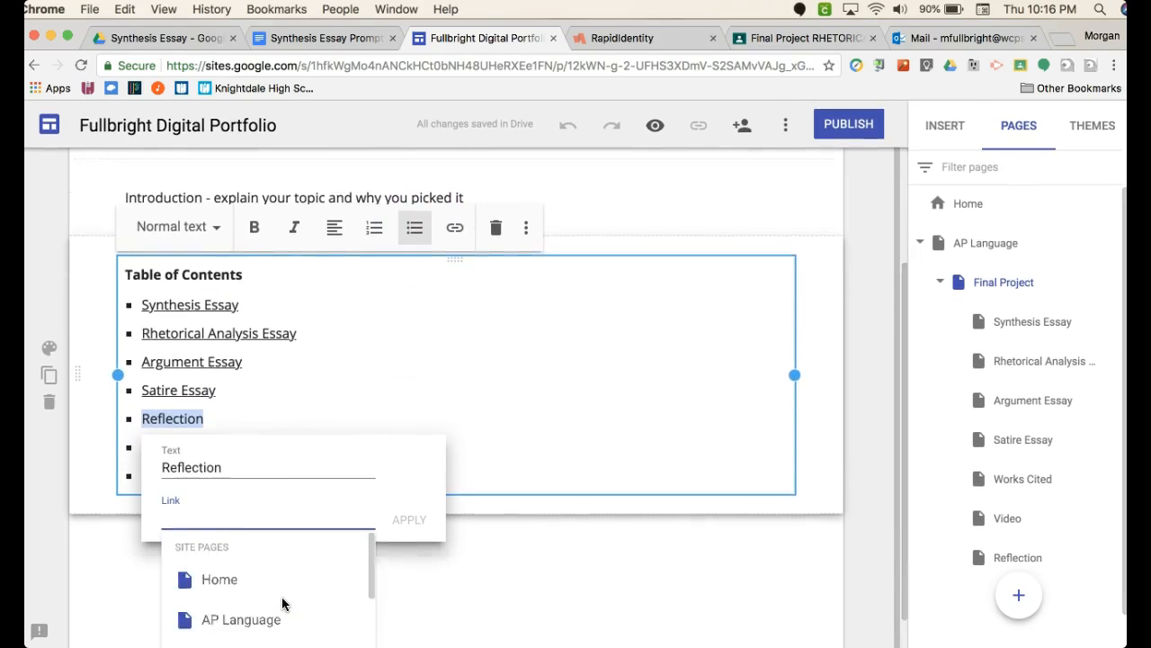
scroll(283, 603, "down", 6)
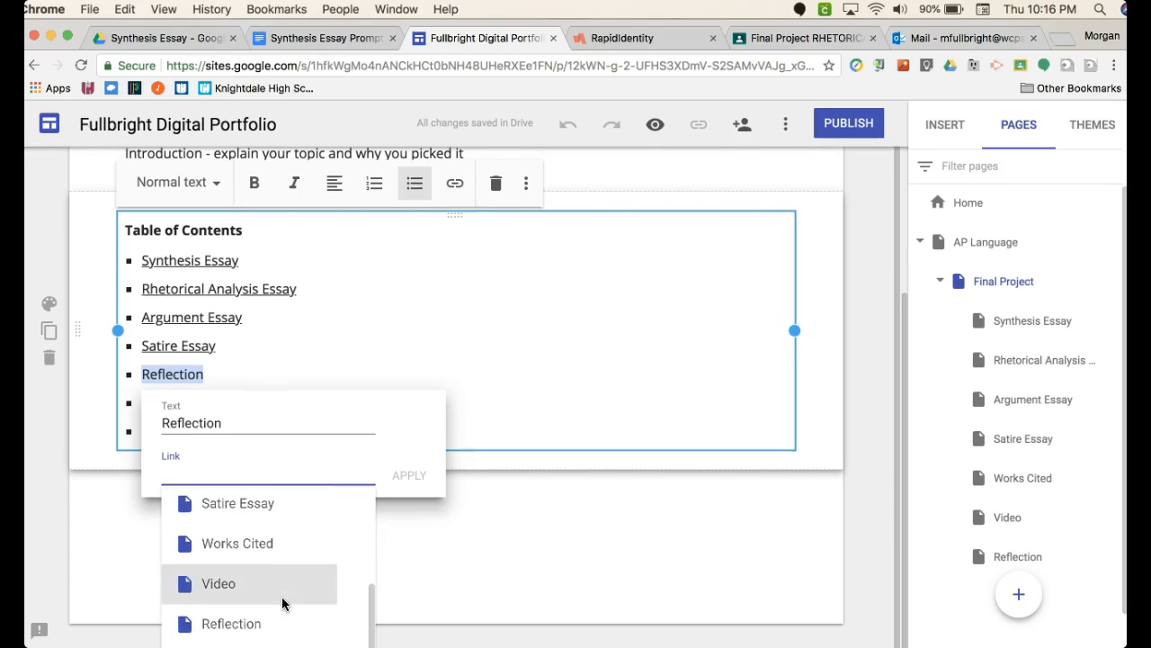
left_click(257, 622)
left_click(409, 474)
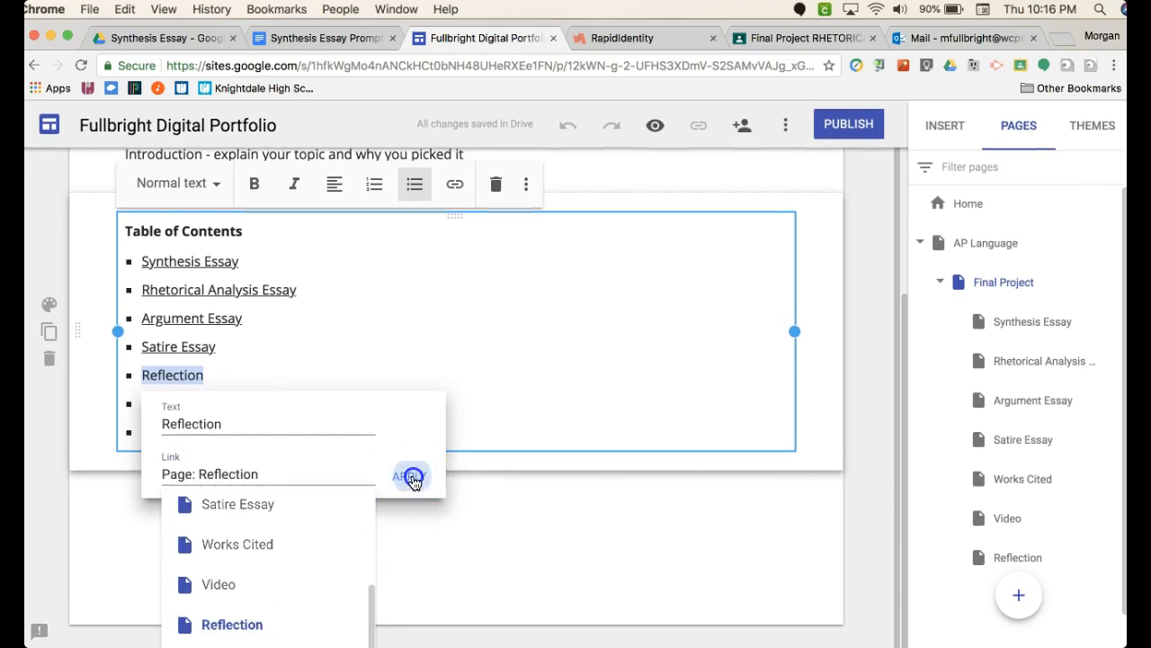
left_click(483, 527)
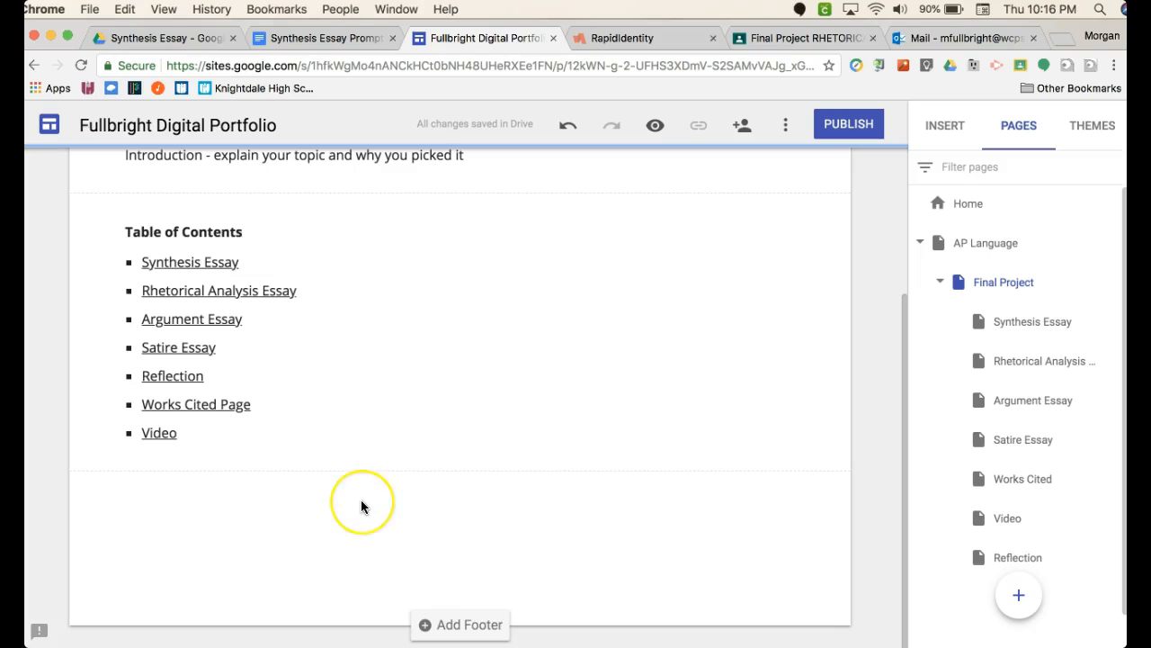
scroll(360, 507, "up", 3)
left_click(491, 285)
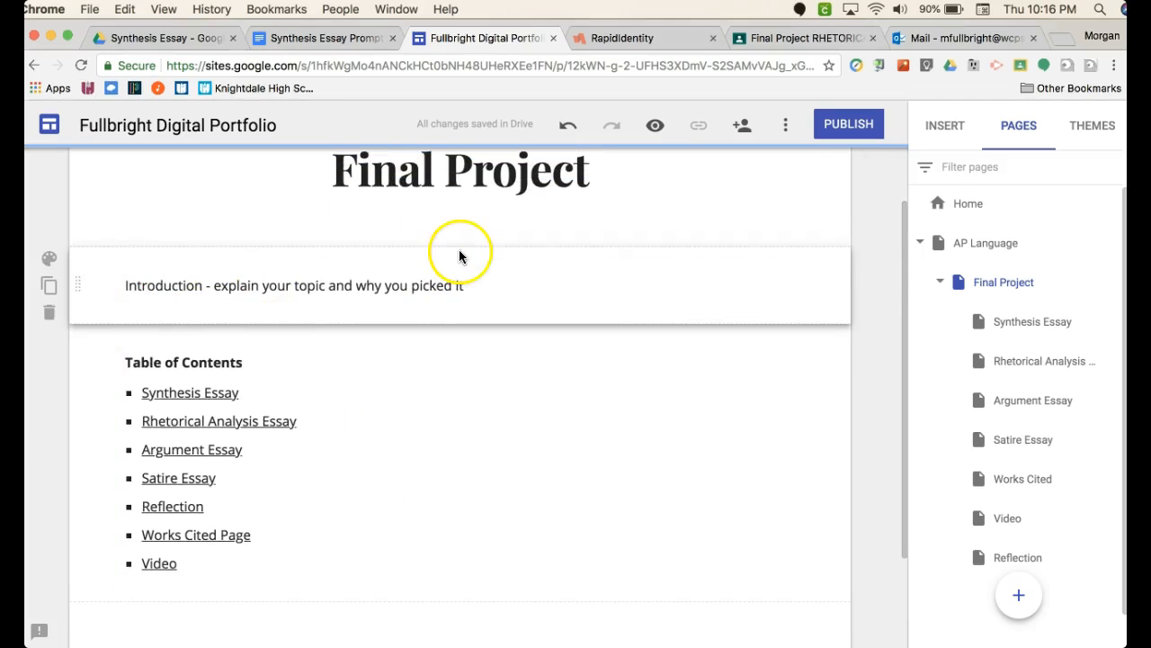
left_click(252, 365)
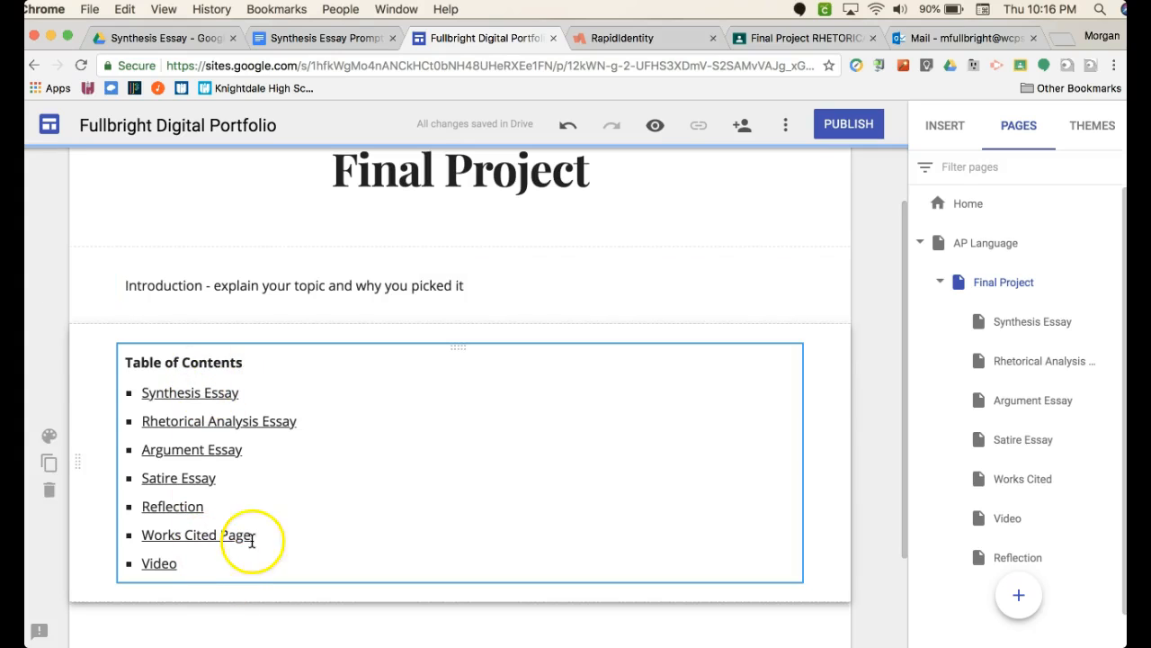
scroll(241, 533, "down", 1)
scroll(244, 533, "down", 3)
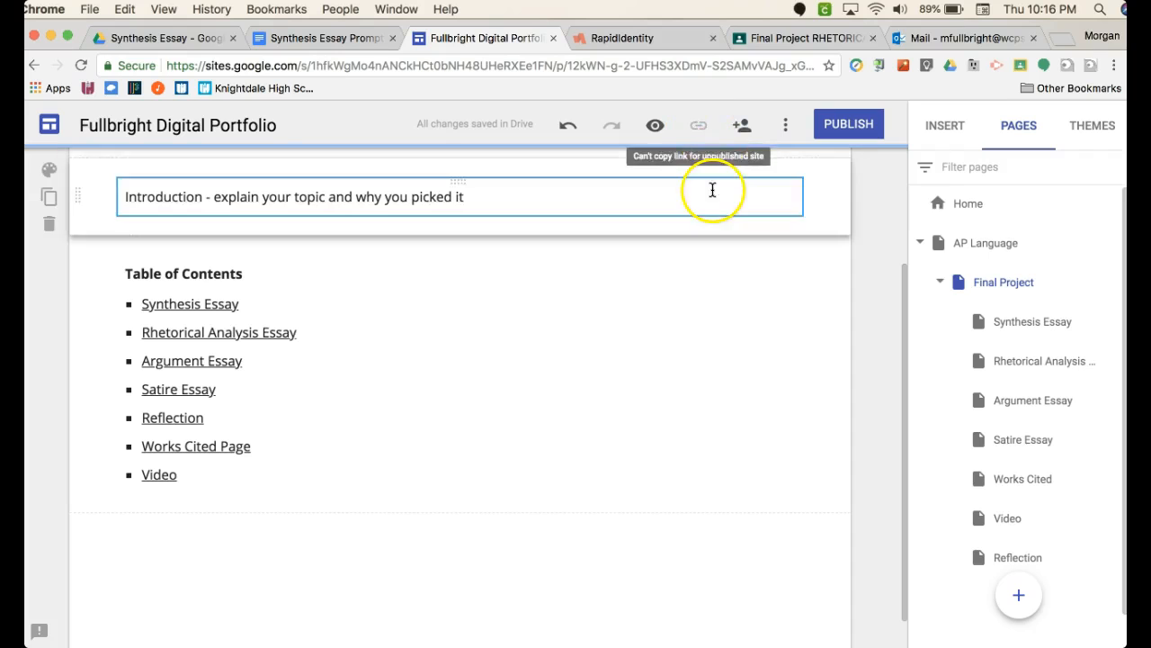
- Preview the Final Project page, test its Synthesis Essay and Rhetorical Analysis Essay links, and exit the preview
left_click(656, 126)
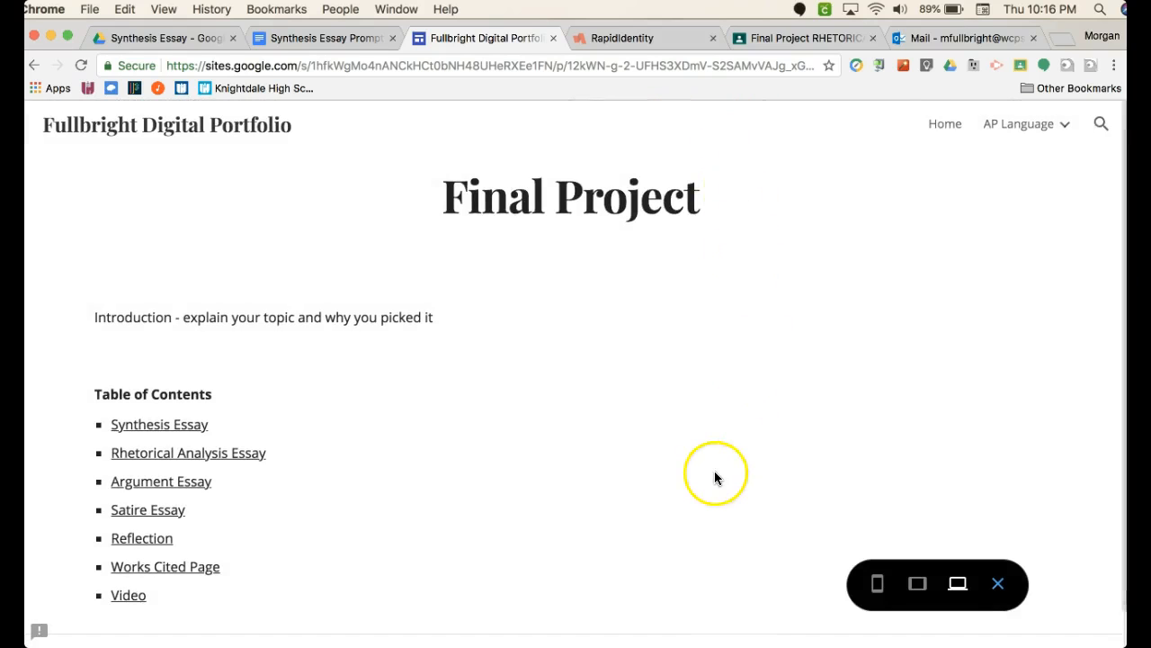
scroll(714, 470, "down", 2)
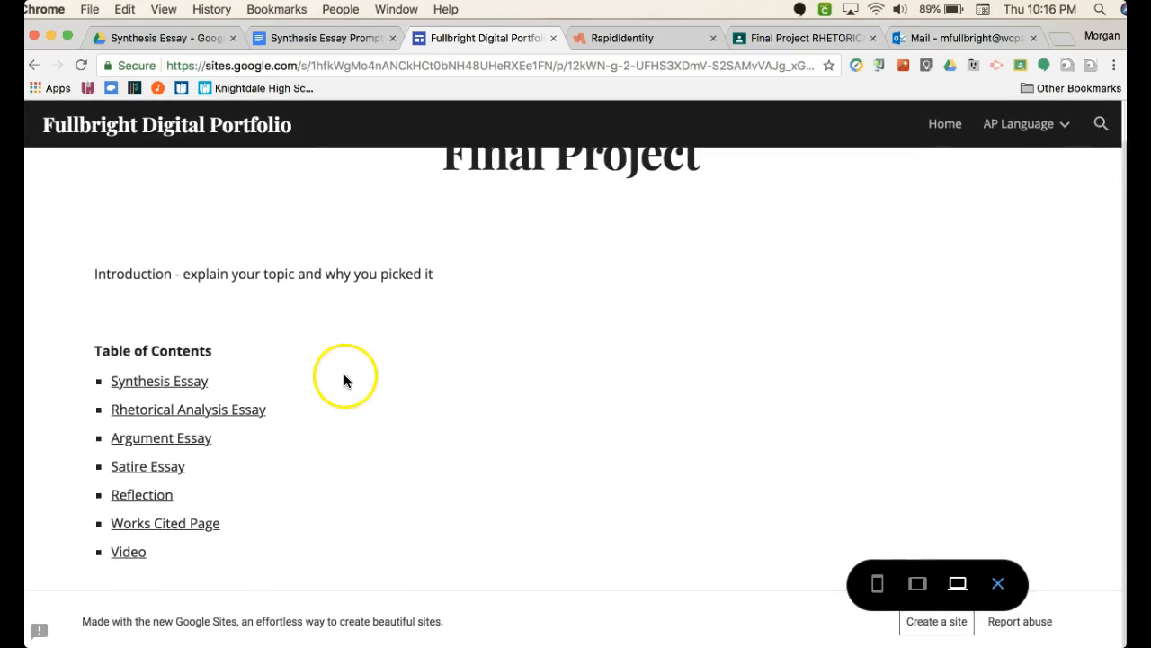
left_click(183, 384)
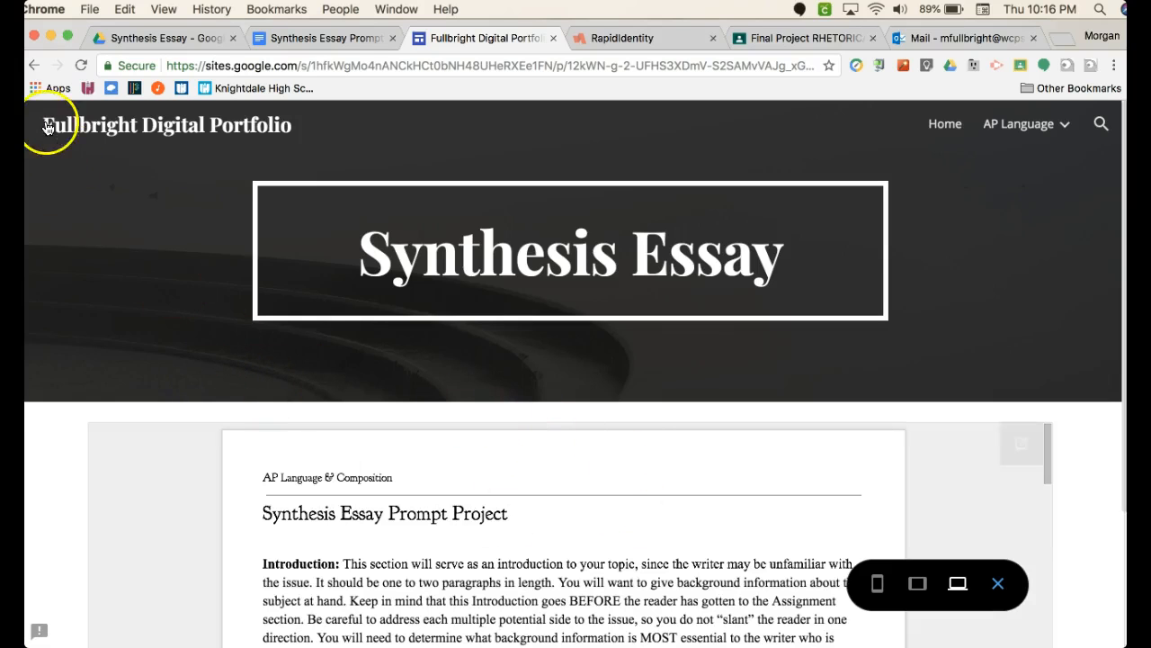
scroll(378, 535, "down", 1)
scroll(378, 535, "down", 4)
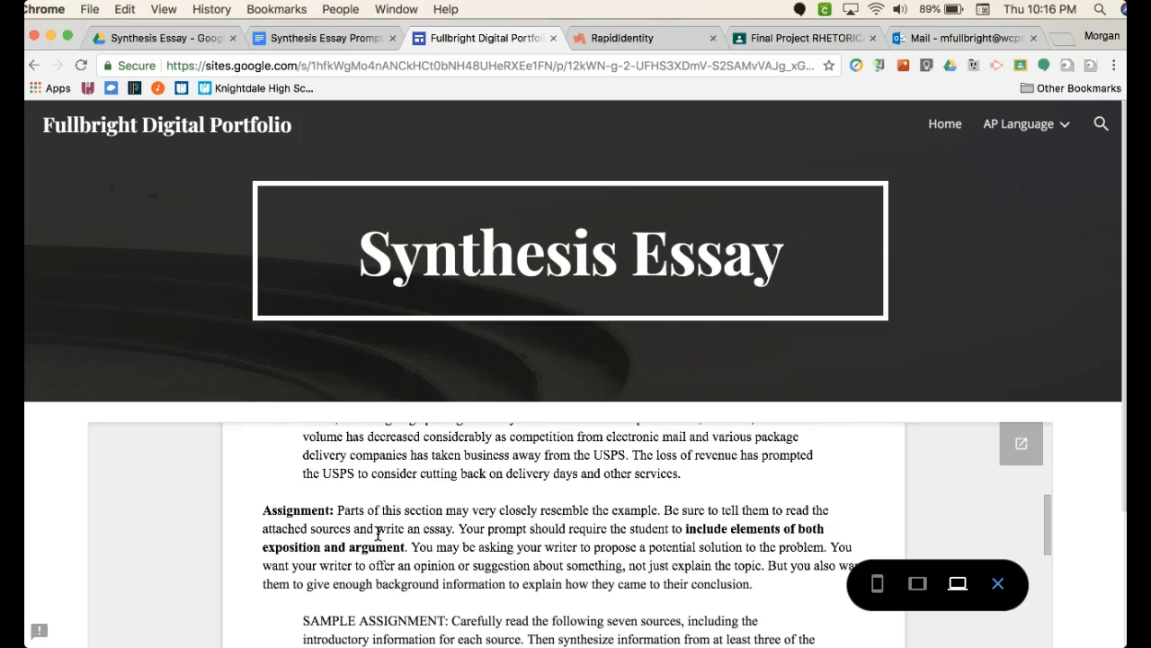
left_click(34, 65)
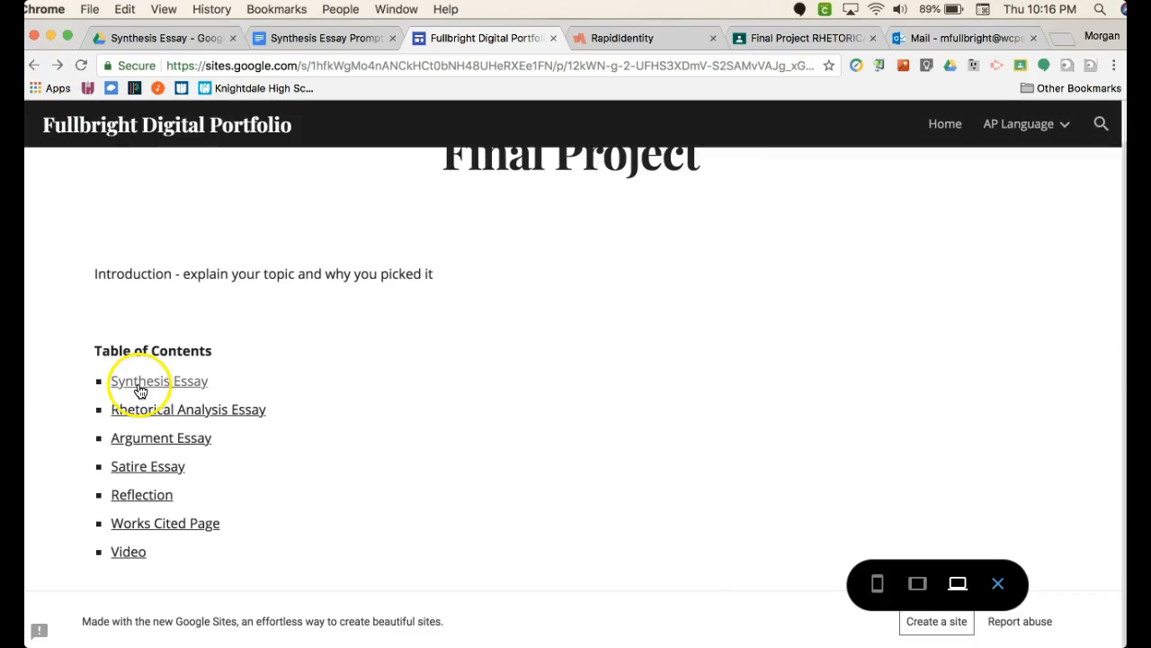
left_click(153, 412)
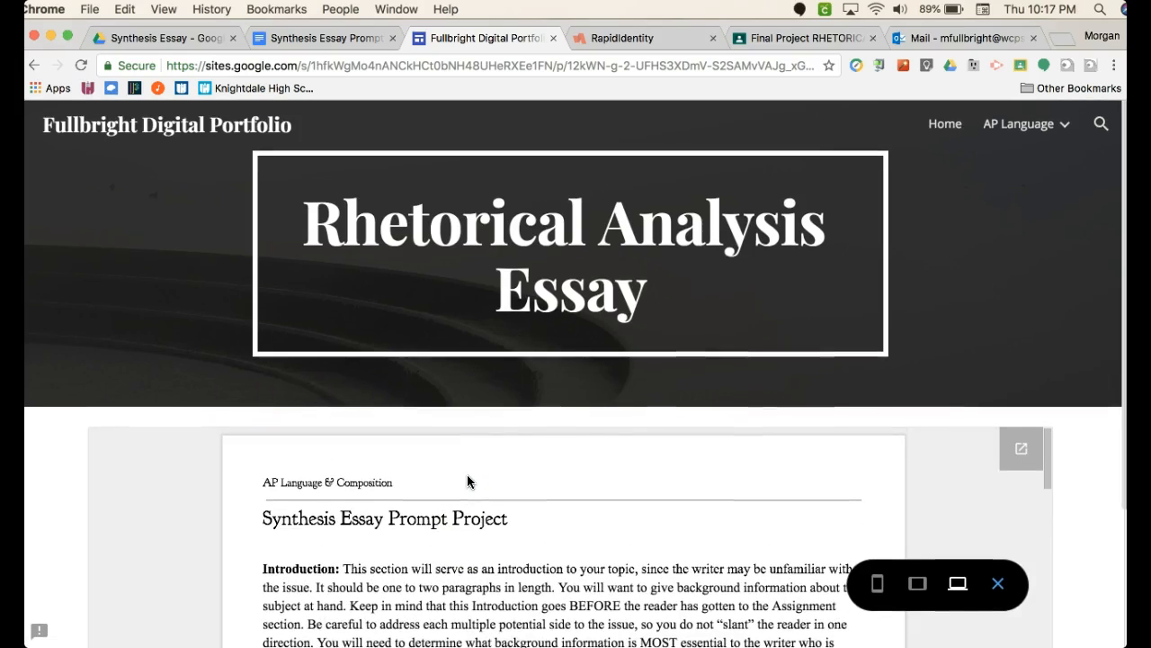
left_click(999, 587)
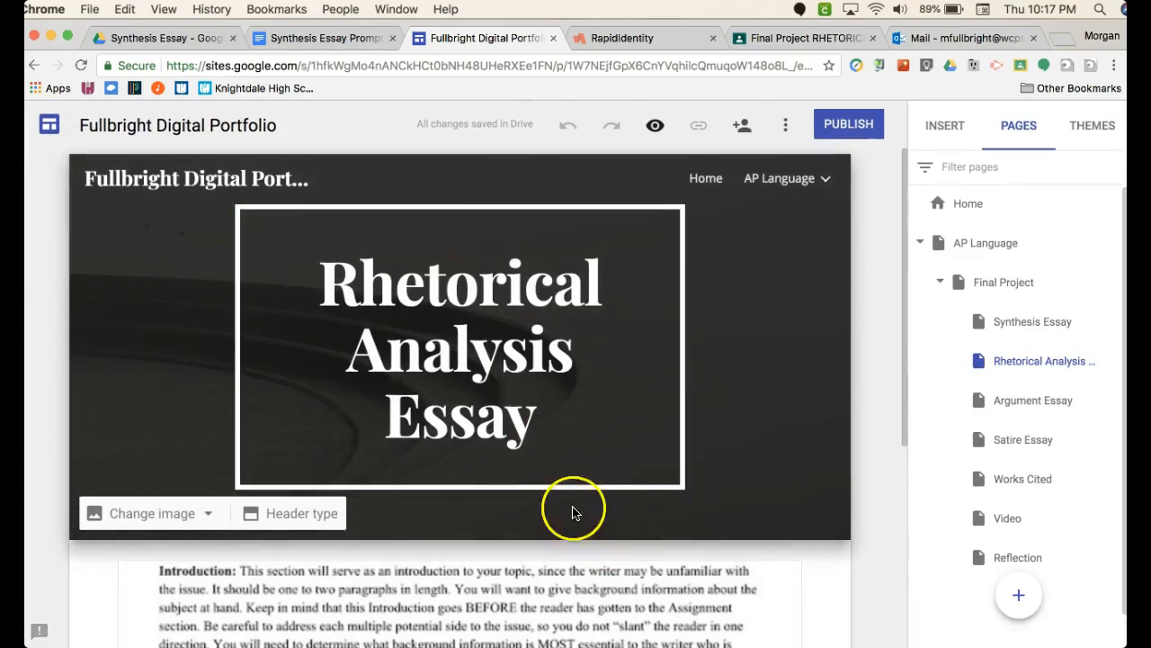
- Return to the Final Project page, open the Synthesis Essay entry's link target, and close the new tab
mouse_move(784, 180)
left_click(712, 222)
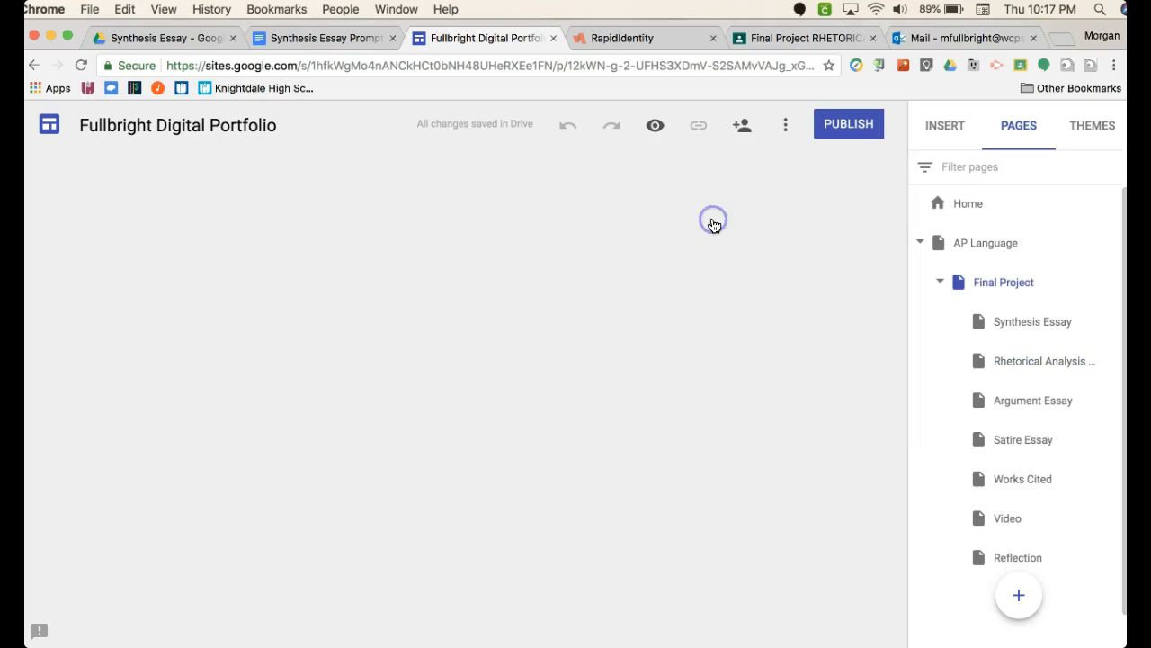
left_click(216, 469)
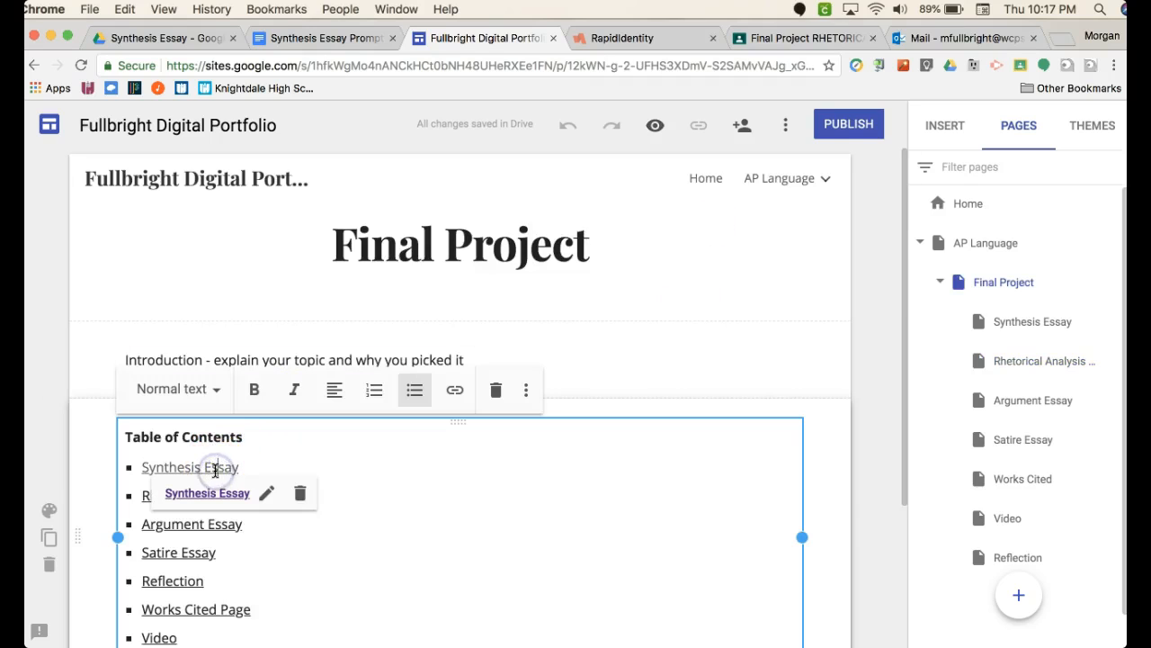
left_click(225, 493)
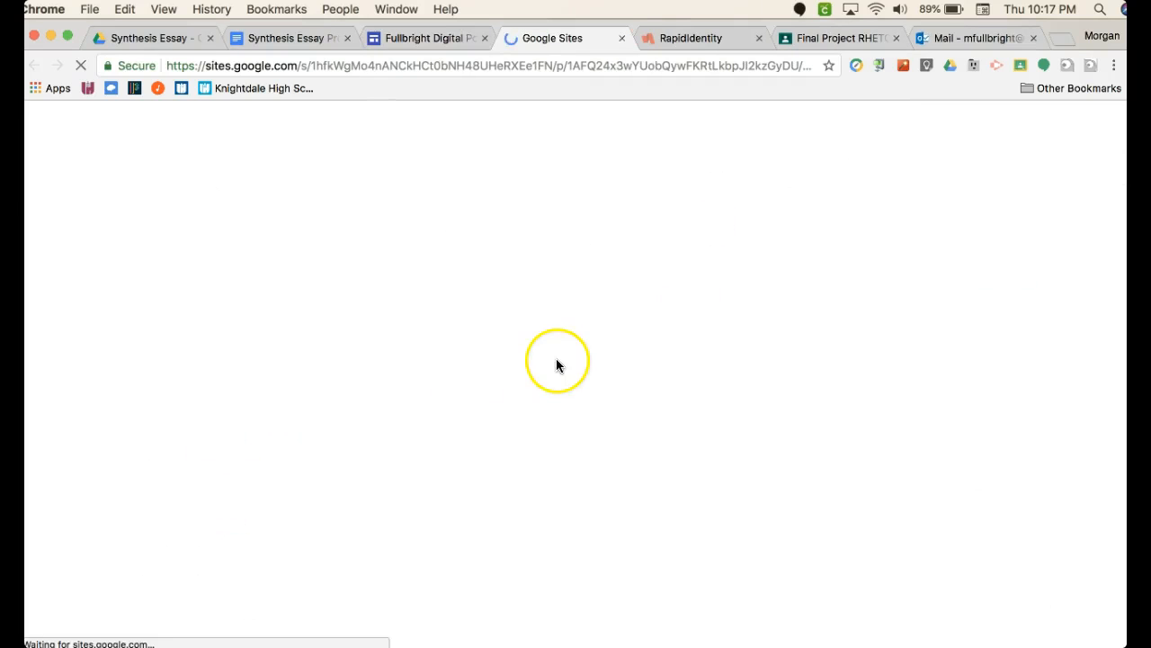
left_click(621, 38)
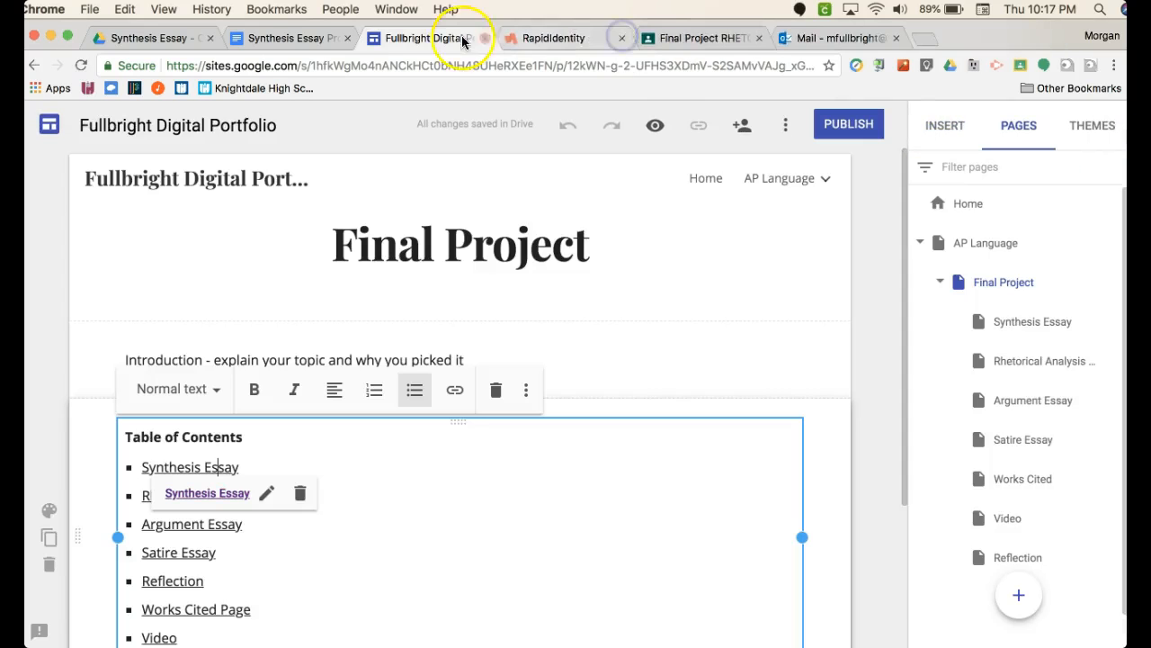
- On the Synthesis Essay page, insert a text box reading "Project Table of Contents"
left_click(1026, 324)
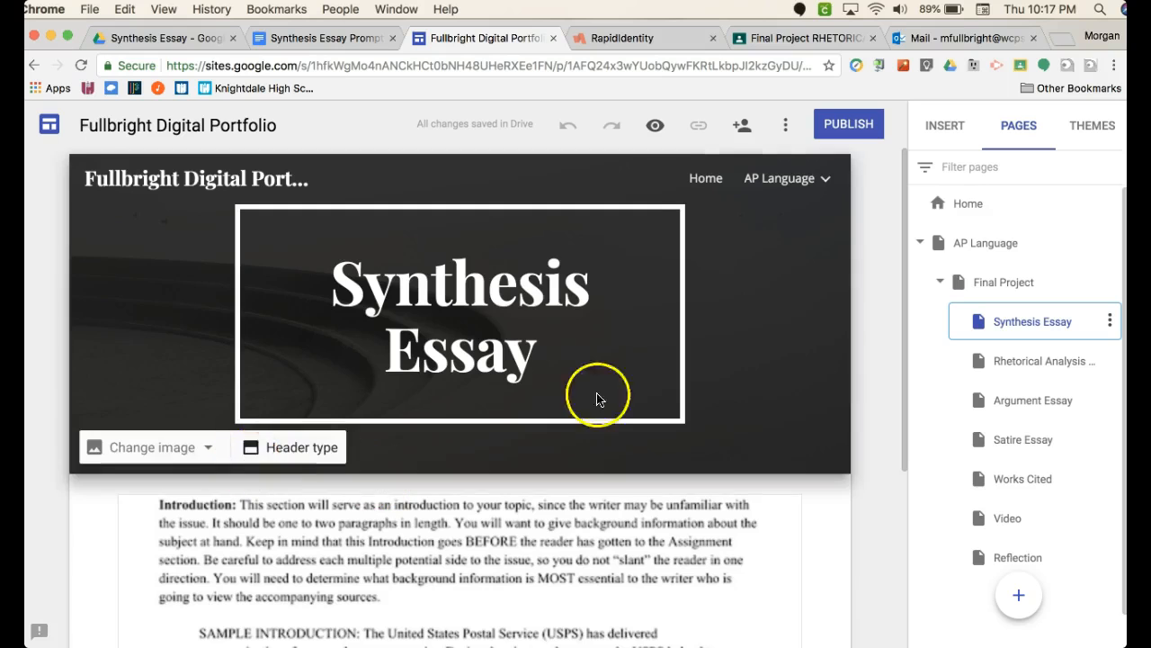
left_click(952, 127)
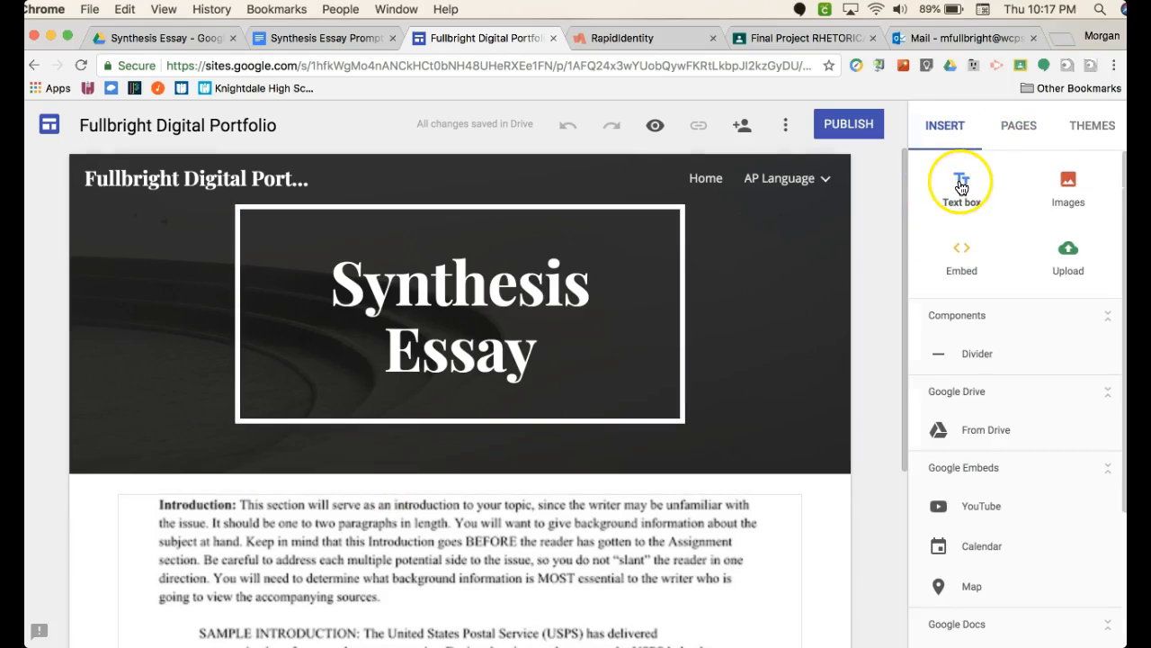
left_click(961, 185)
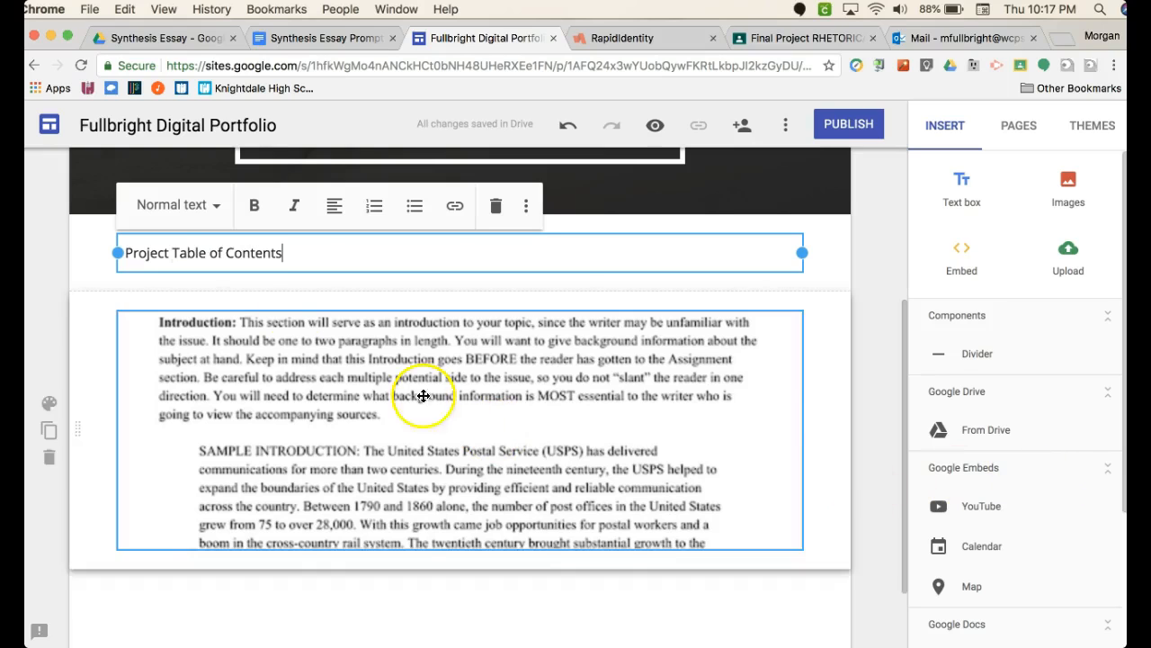
- Link the text "Project Table of Contents" to the Final Project site page
left_click_drag(211, 254, 133, 256)
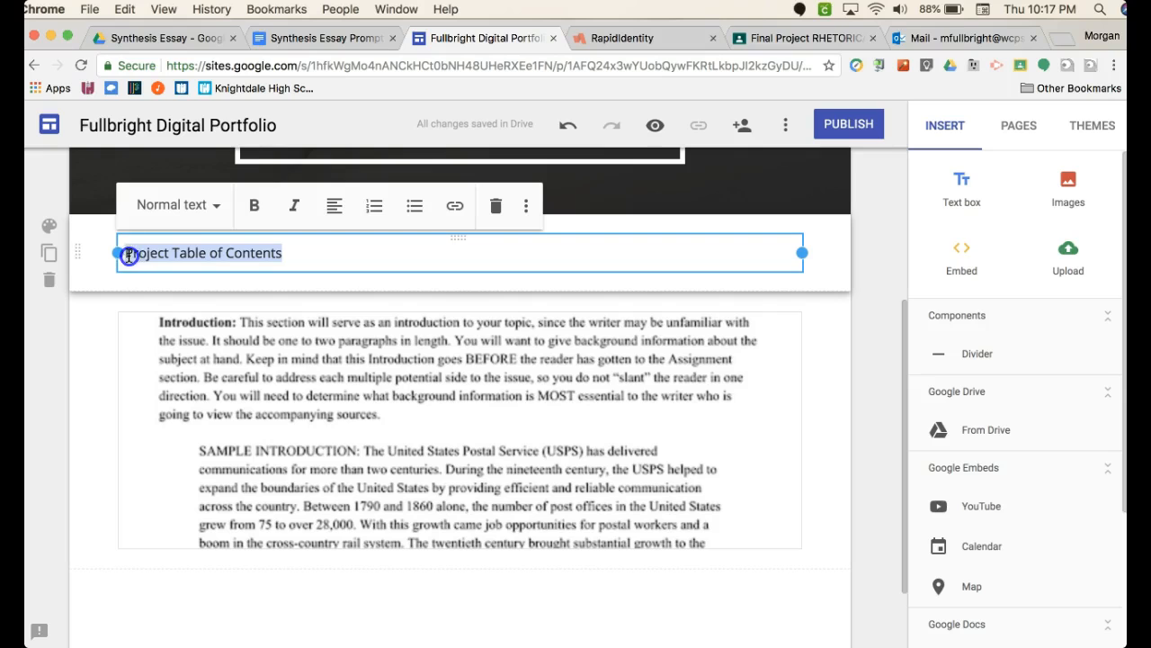
left_click(453, 212)
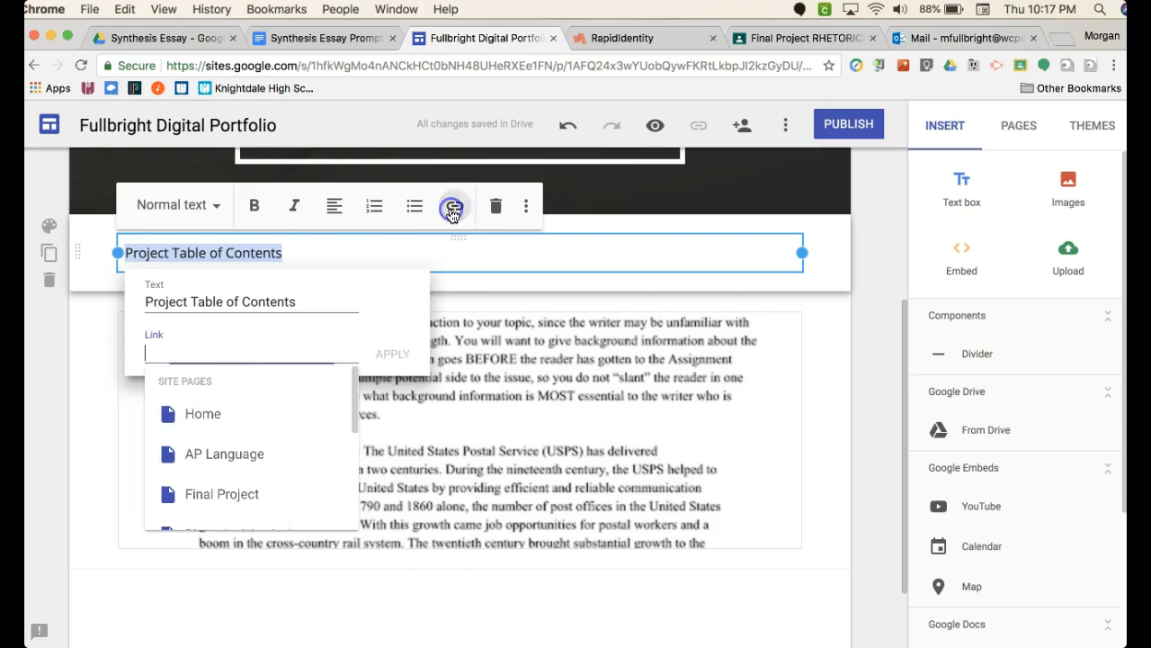
scroll(234, 459, "down", 1)
left_click(216, 472)
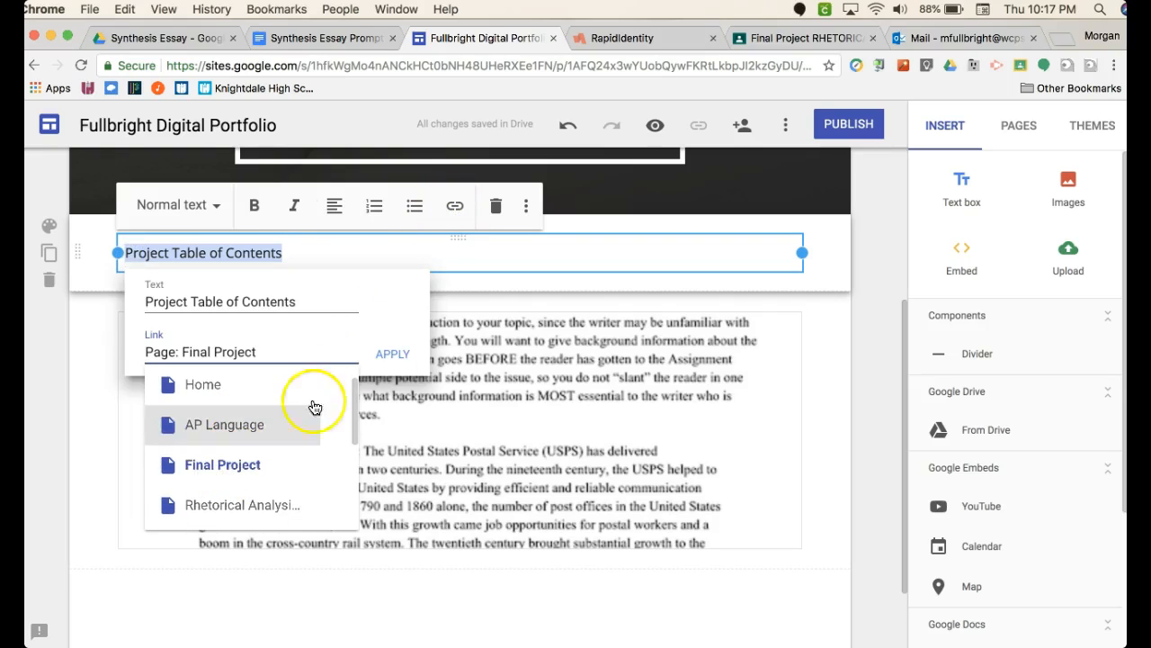
left_click(398, 355)
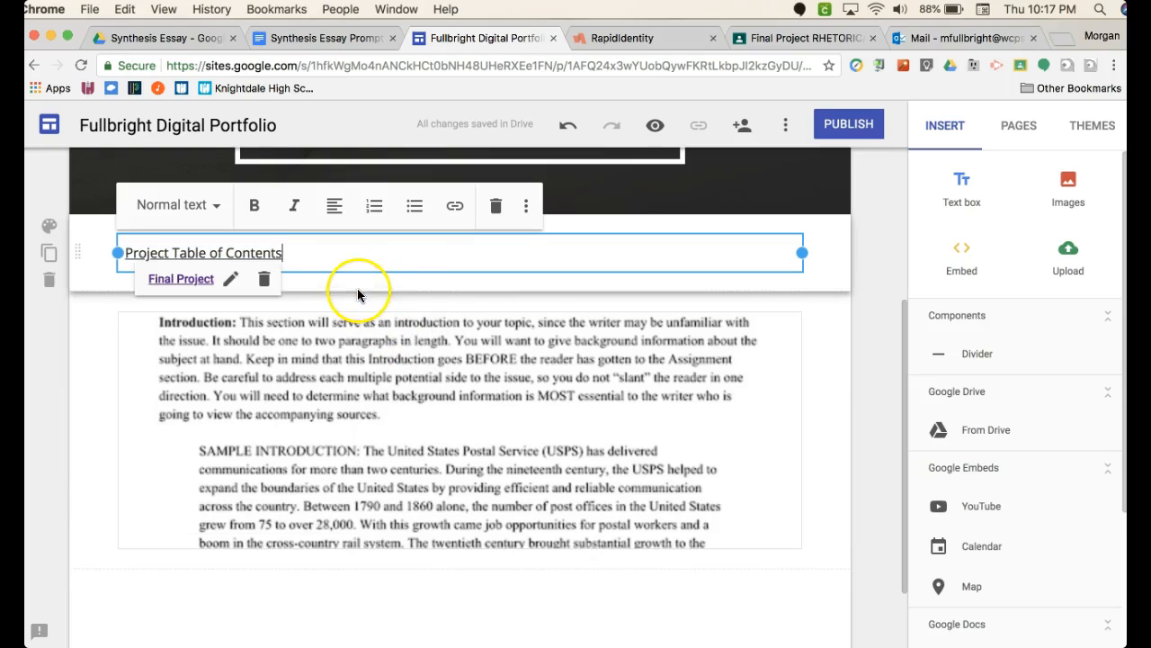
left_click(830, 363)
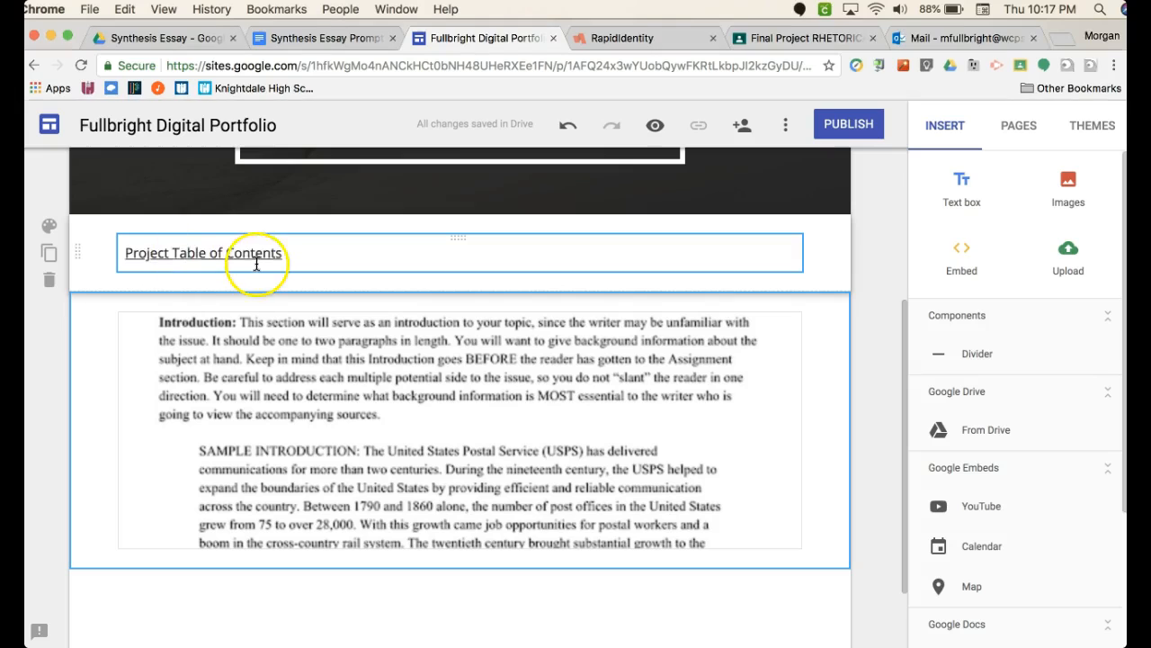
- Replace the linked text above the embedded document with "Next Project Section: Rhetorical Analysis"
left_click(382, 252)
left_click_drag(300, 251, 115, 247)
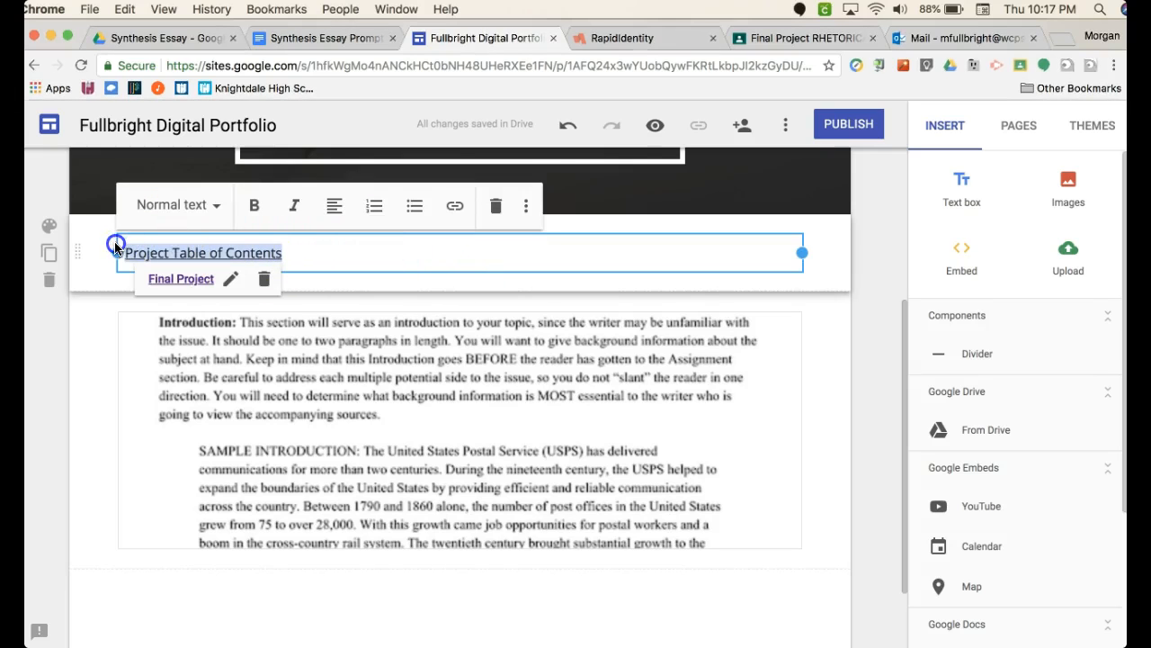
key("BackSpace")
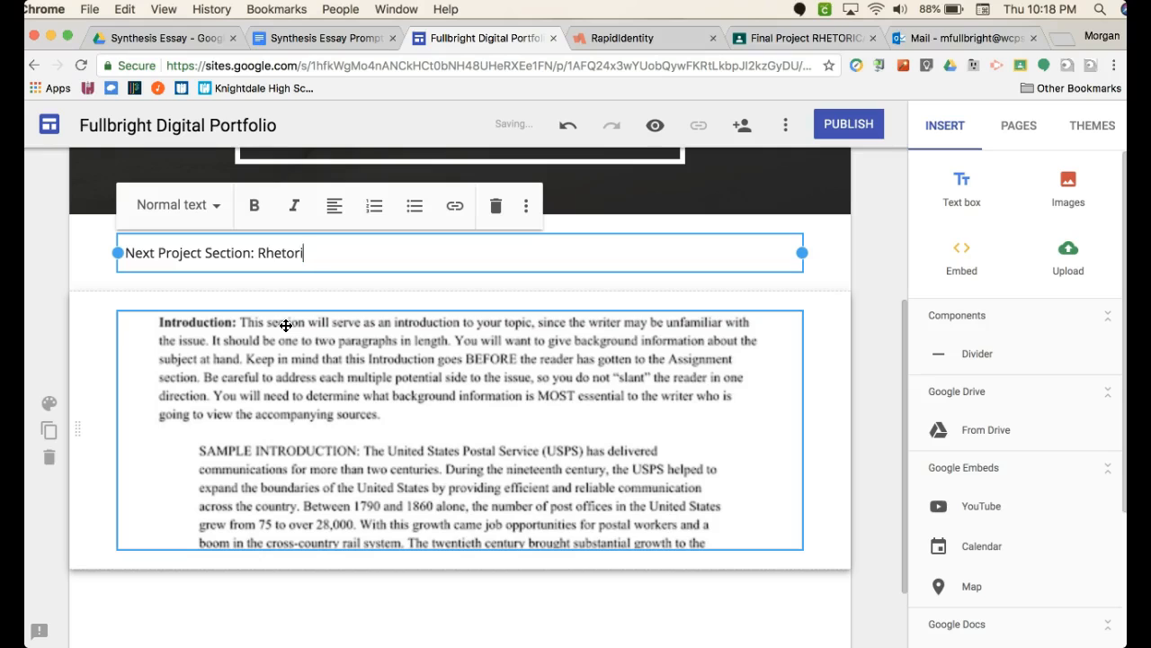
- Link the words "Rhetorical Analysis" in the text box to the Rhetorical Analysis Essay site page
left_click(360, 251)
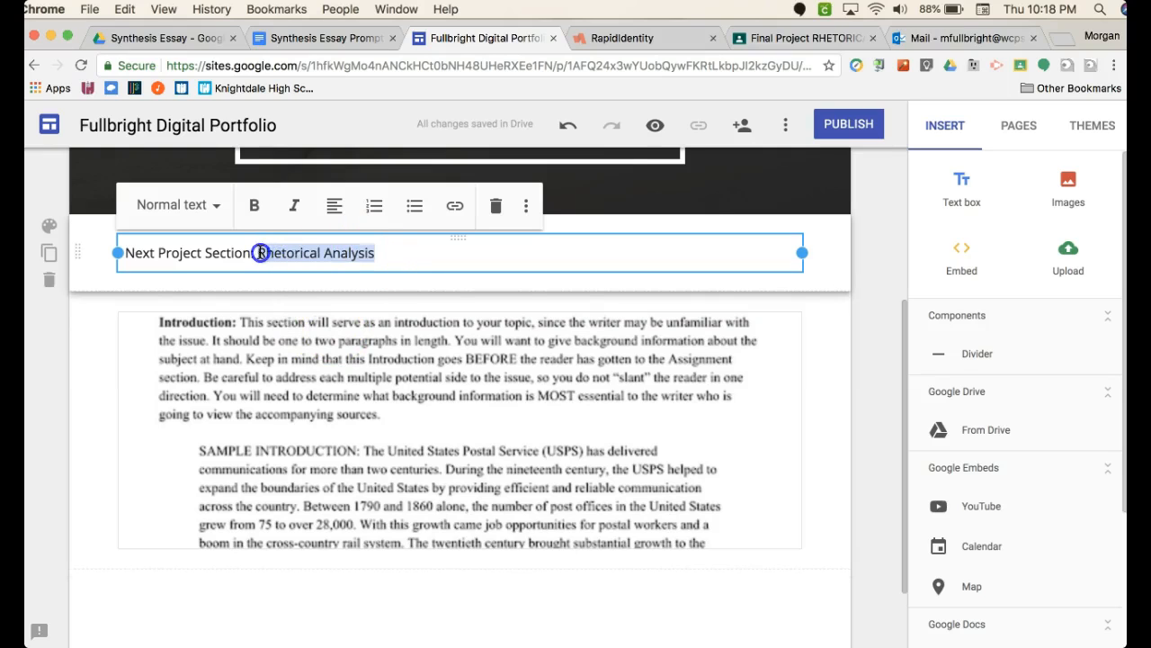
left_click(455, 206)
scroll(364, 467, "down", 1)
left_click(364, 474)
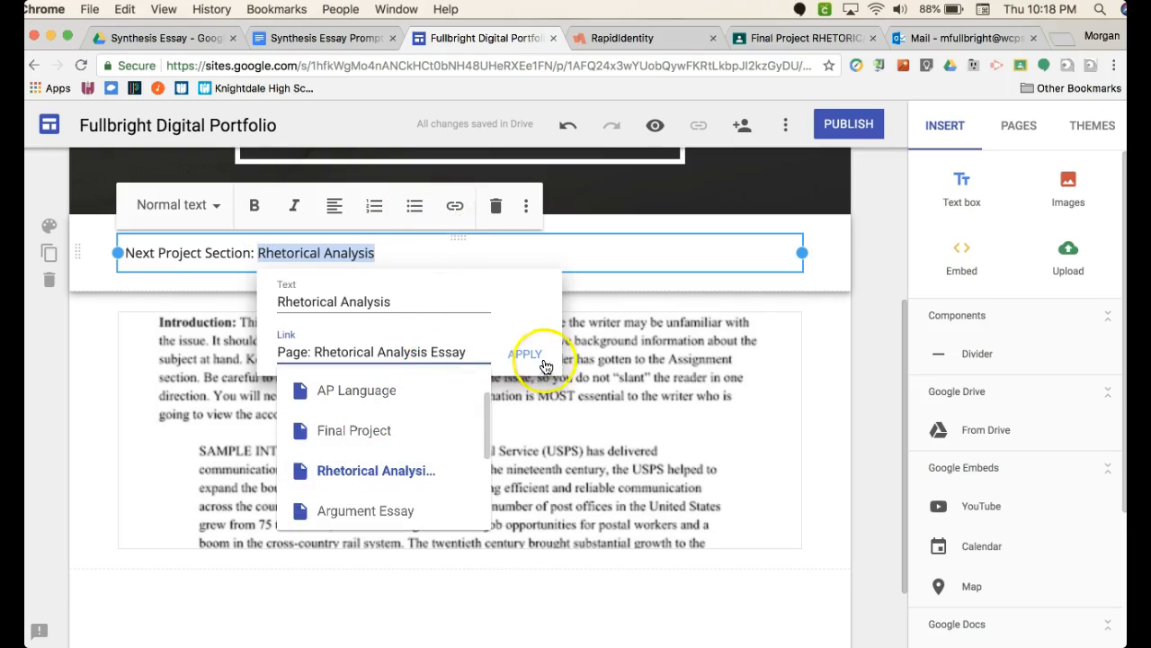
left_click(529, 353)
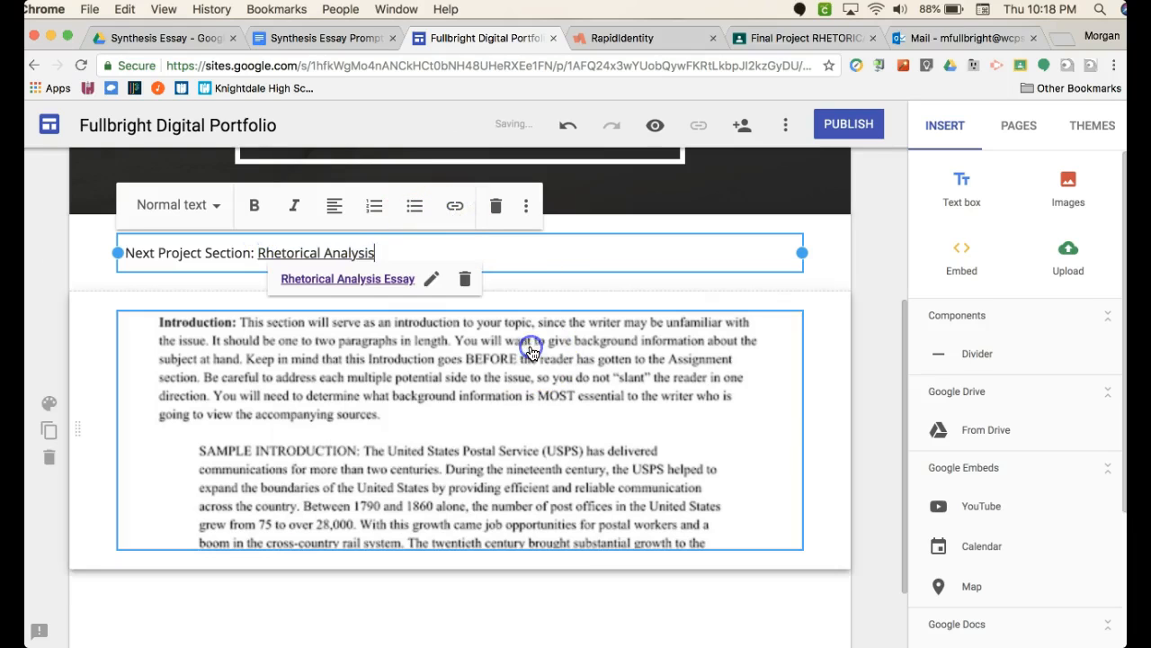
left_click(893, 349)
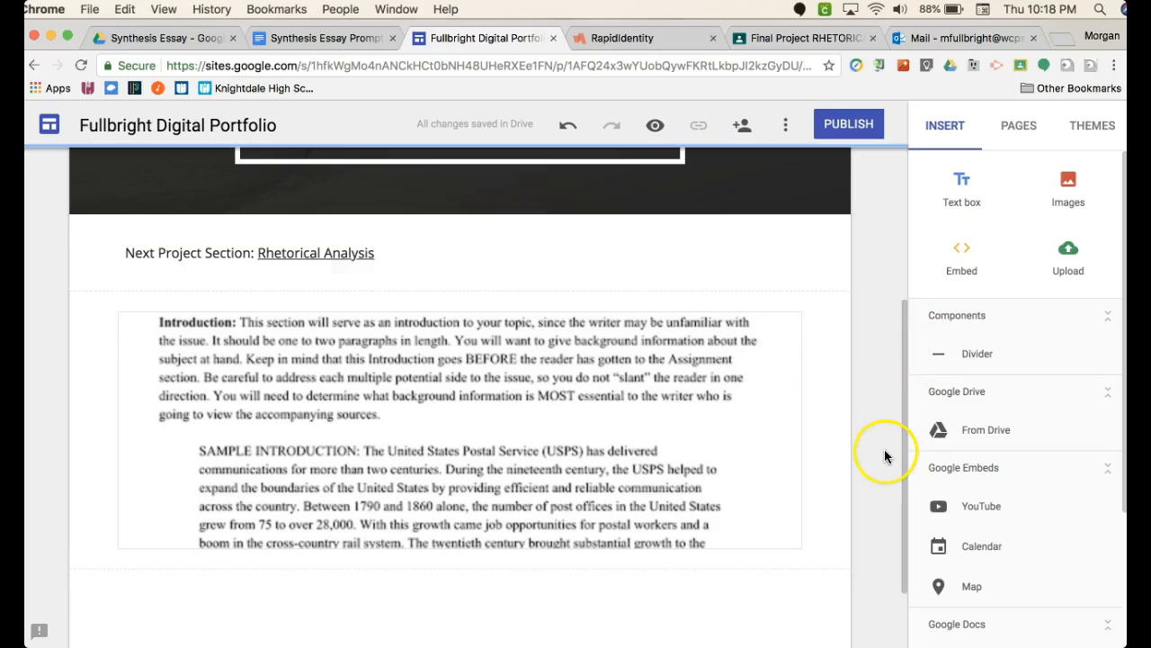
scroll(507, 310, "up", 3)
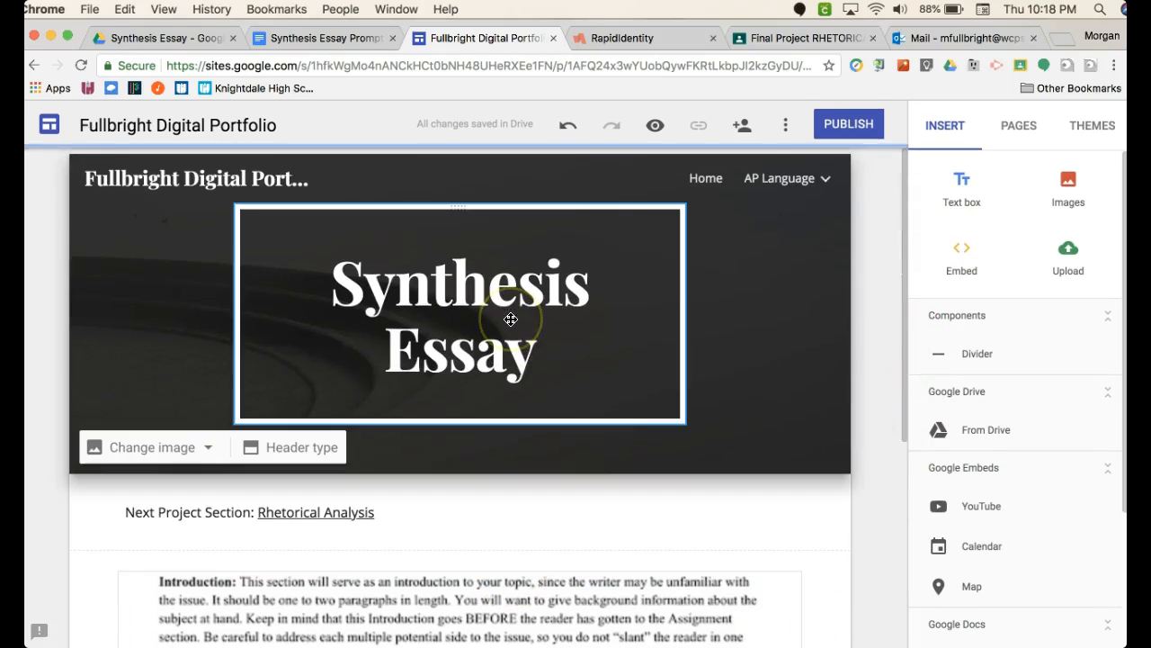
scroll(873, 522, "down", 1)
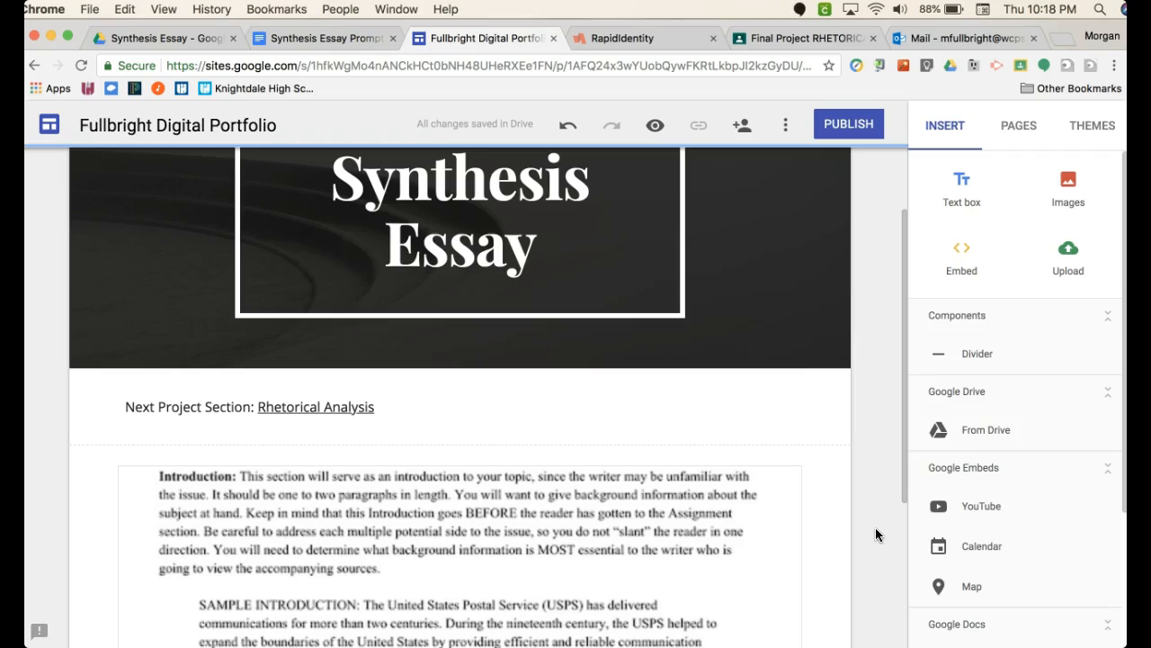
scroll(867, 596, "down", 2)
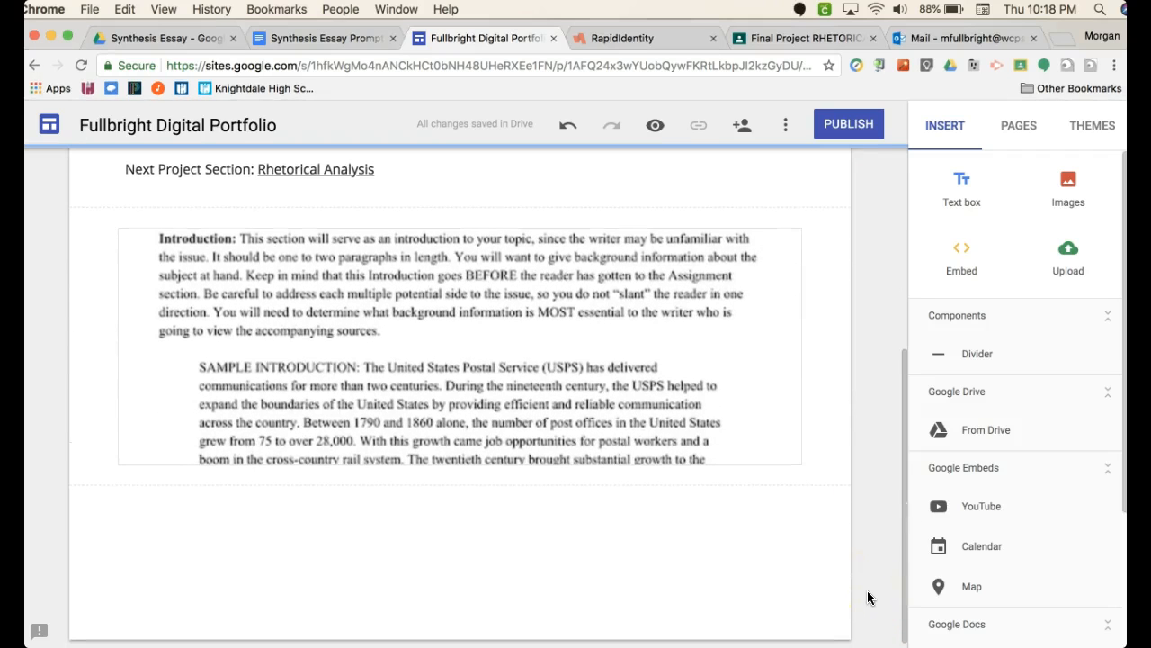
scroll(870, 428, "up", 3)
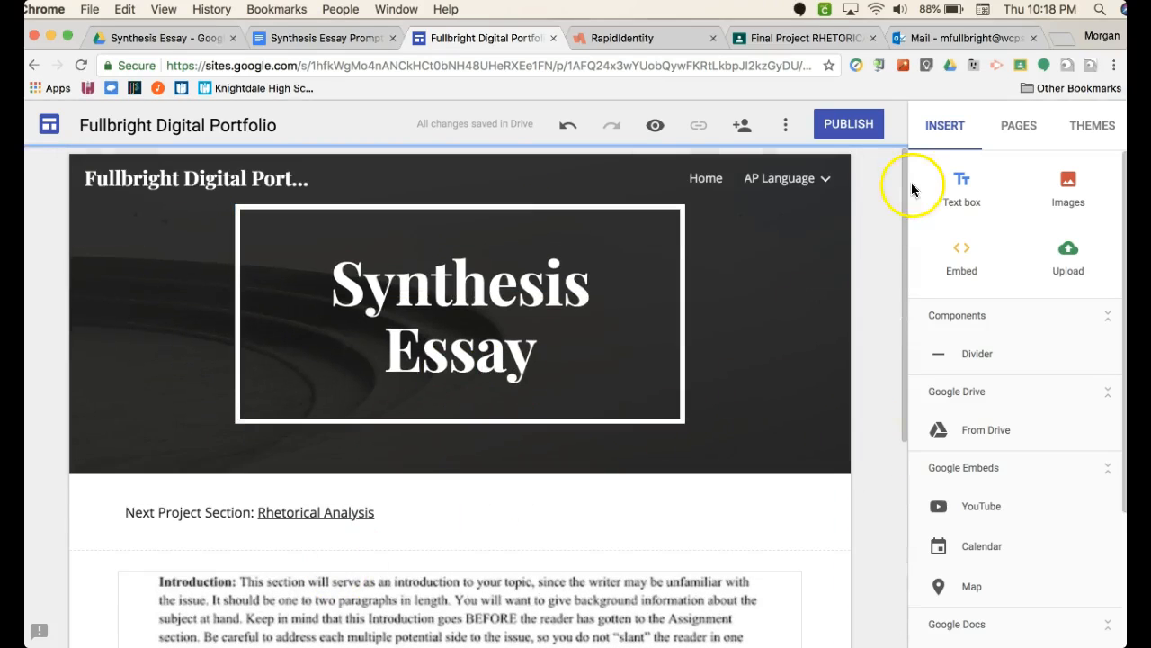
- Return to the Final Project page and review its linked table of contents
mouse_move(749, 172)
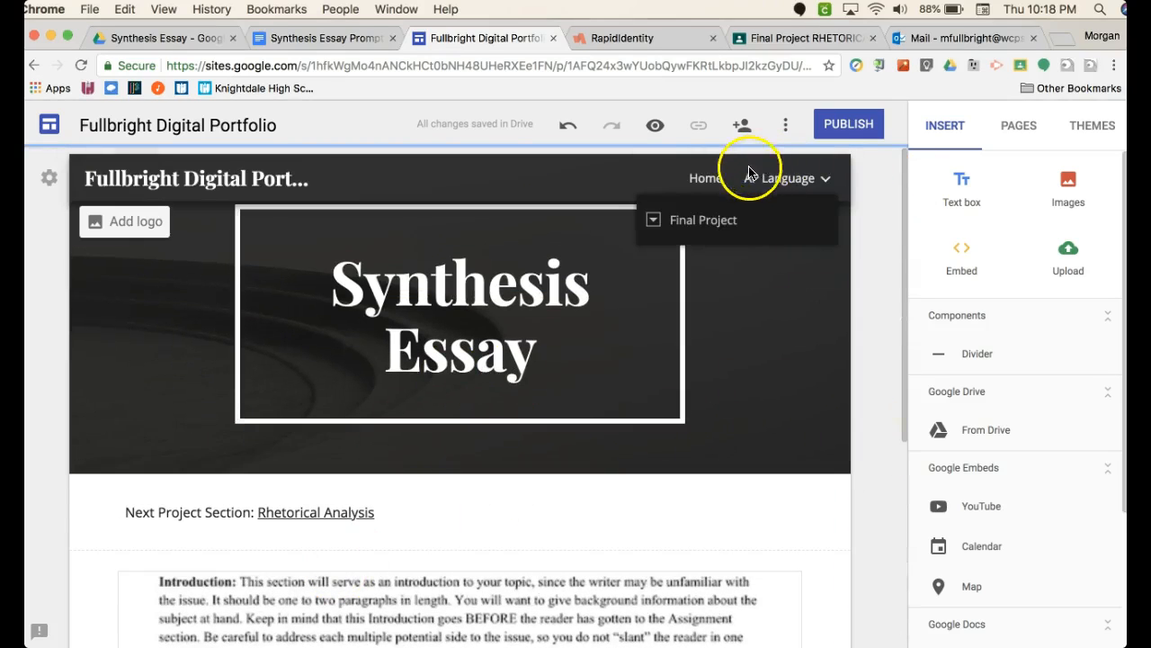
left_click(715, 223)
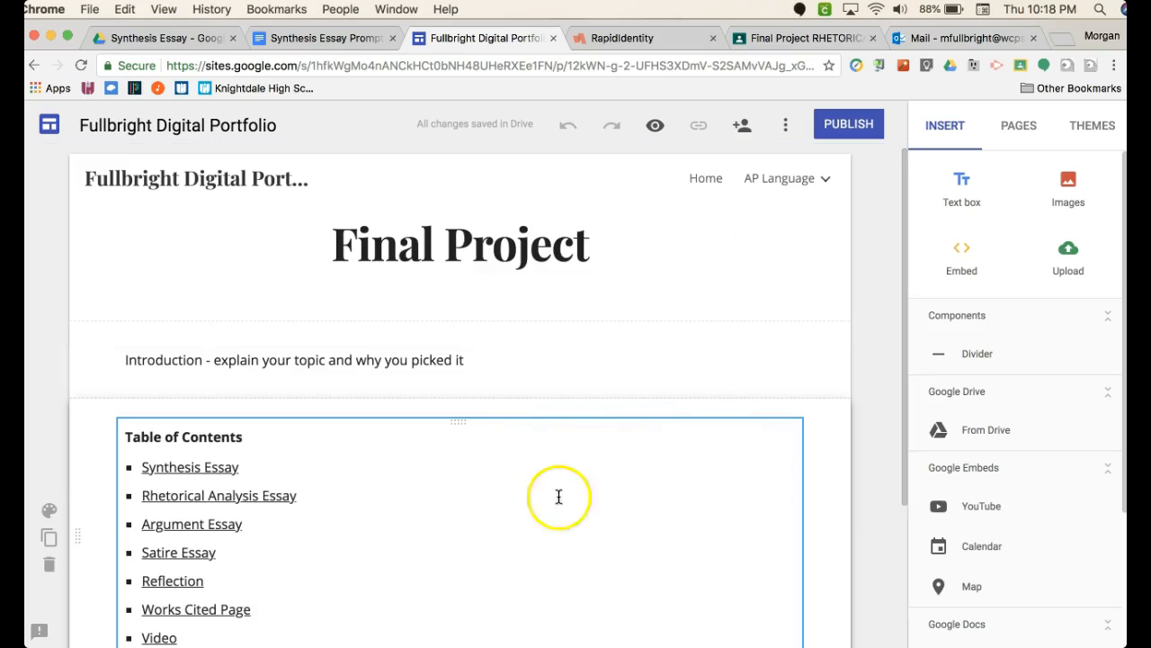
scroll(541, 491, "down", 1)
scroll(540, 490, "down", 2)
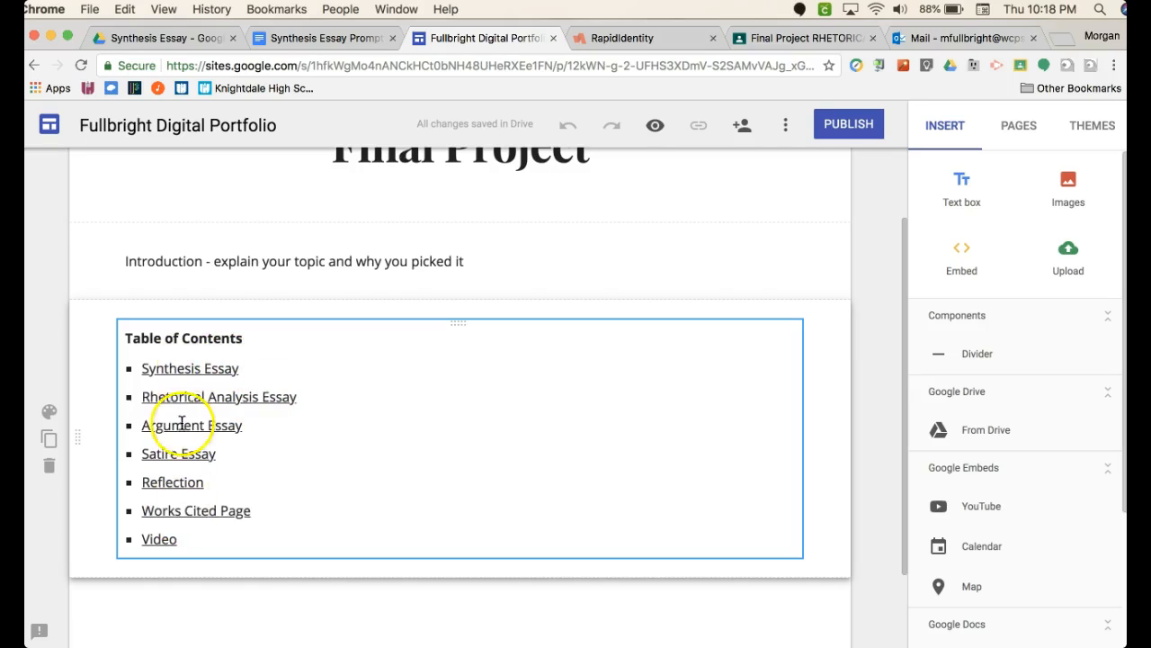
scroll(635, 416, "up", 3)
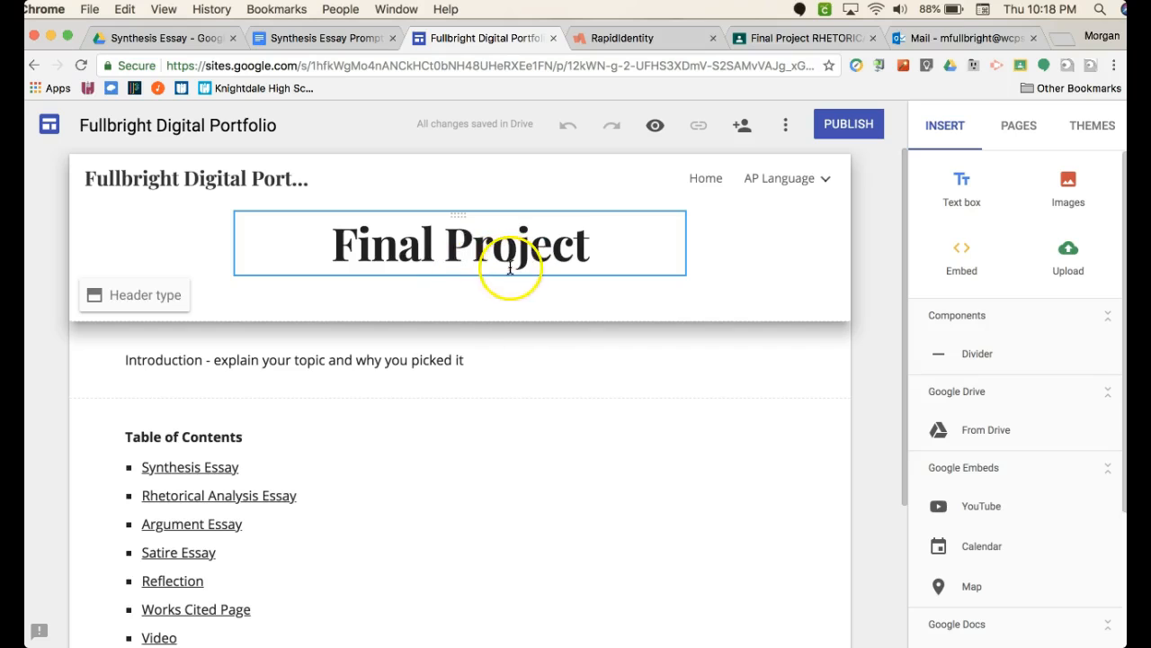
scroll(480, 535, "down", 2)
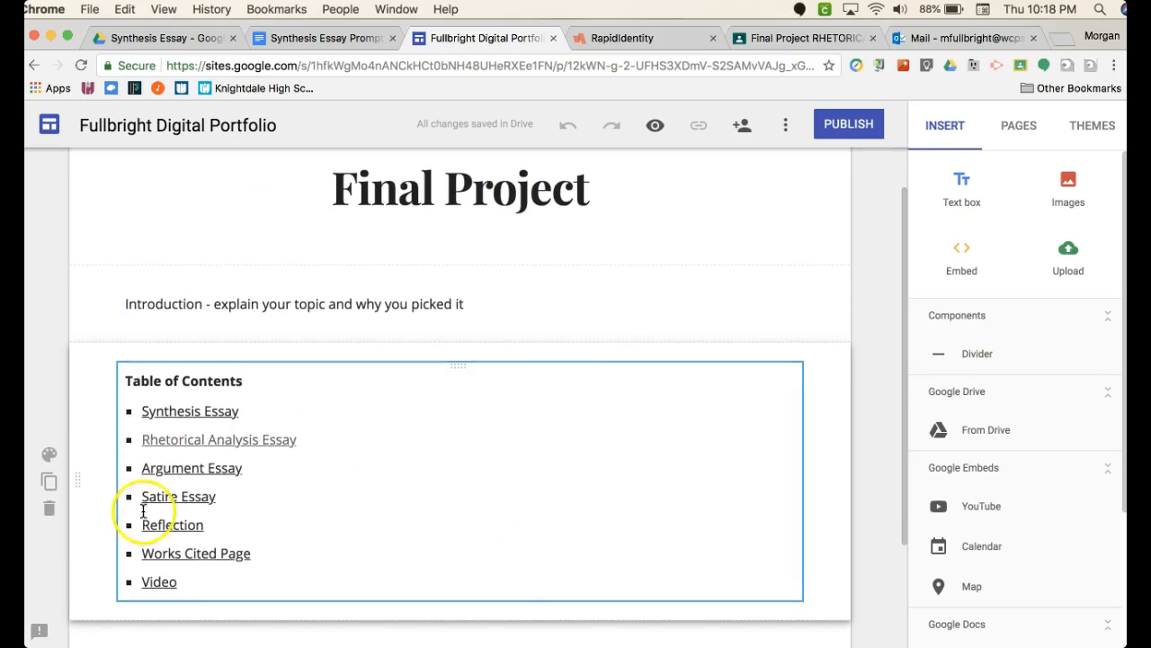